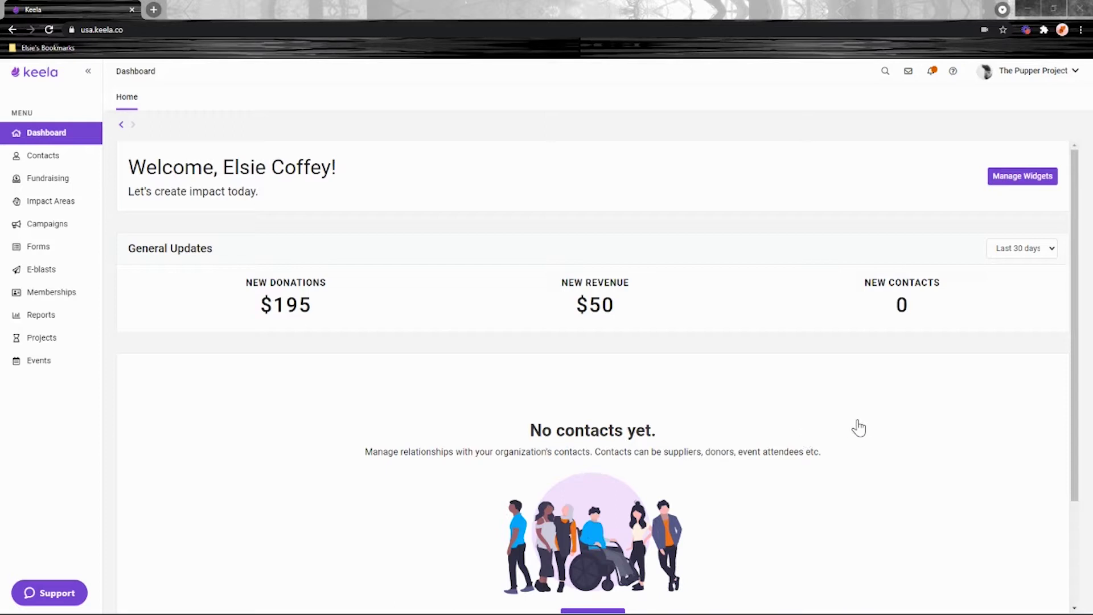
Step: Open the Keela Knowledge Base from the help options and go to its Importing Data category
left_click(954, 77)
left_click(906, 91)
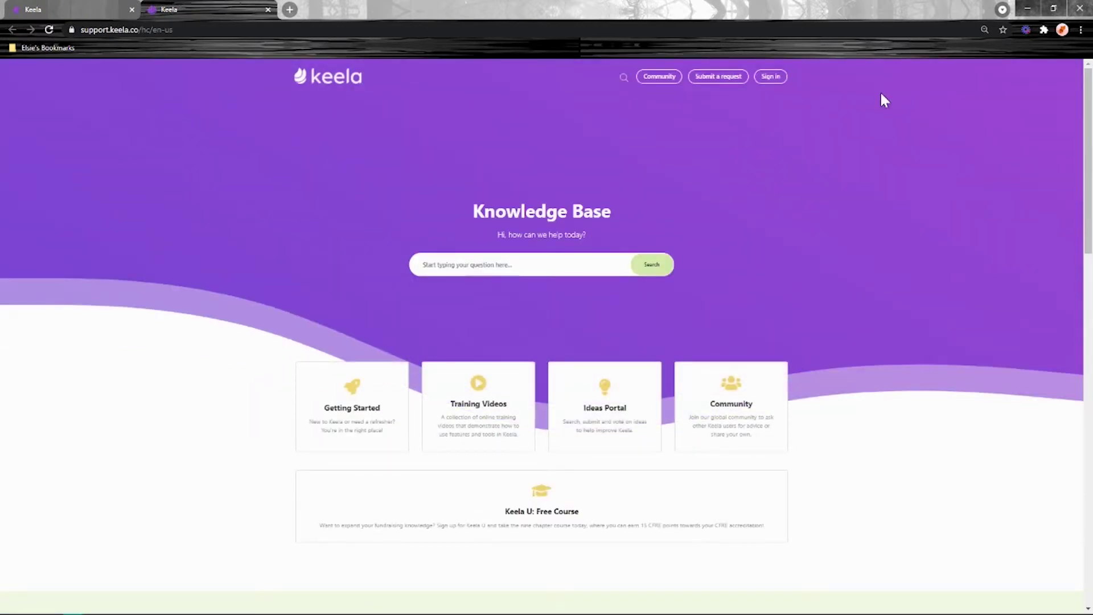
scroll(876, 341, "down", 10)
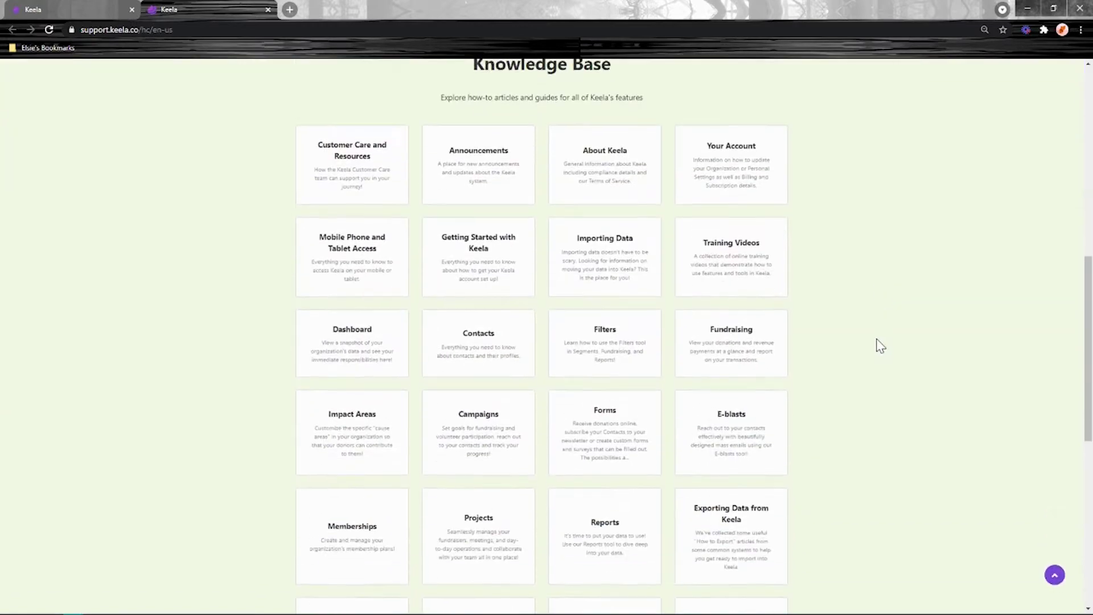
scroll(878, 344, "down", 5)
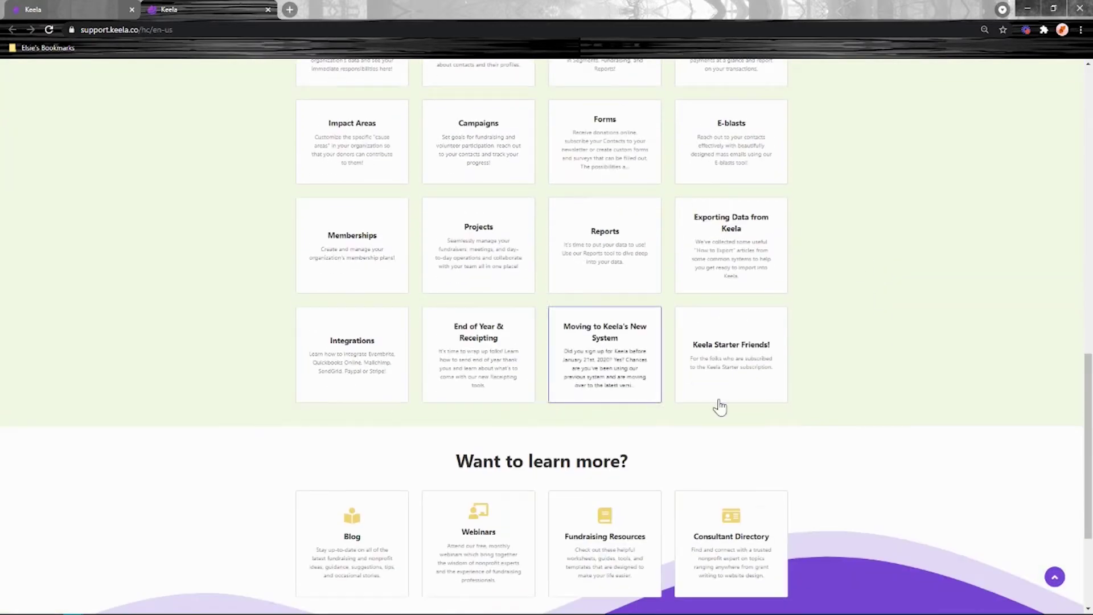
scroll(410, 194, "up", 3)
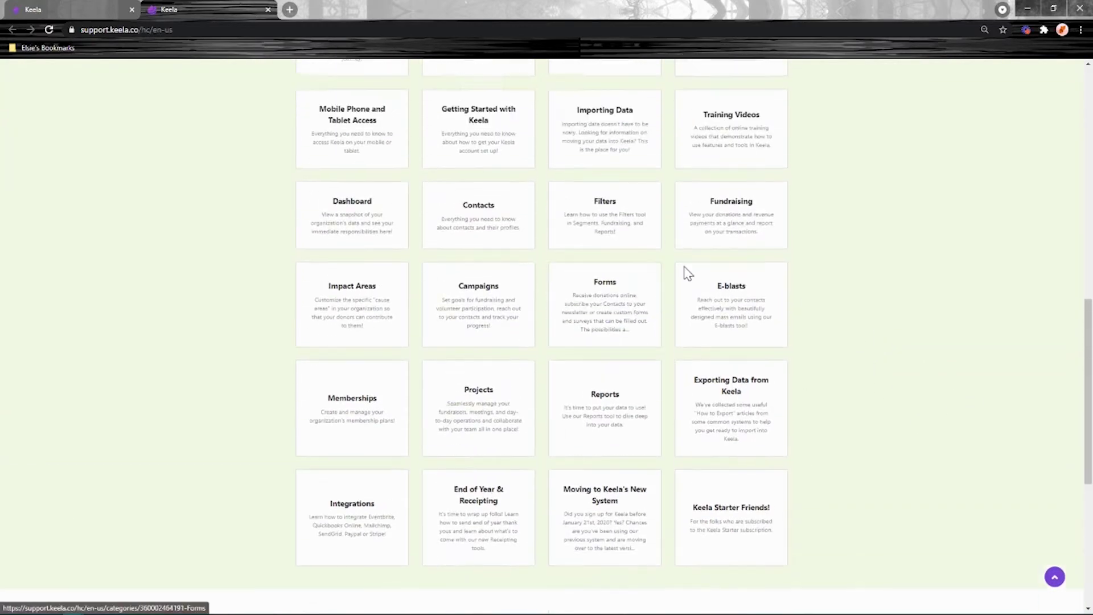
scroll(626, 302, "up", 4)
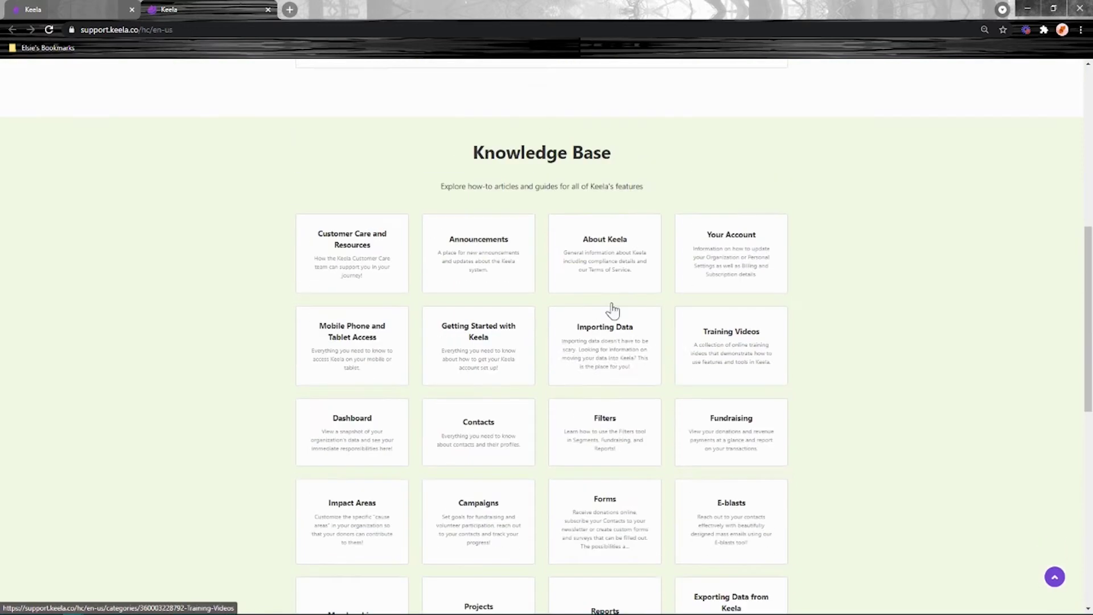
left_click(592, 349)
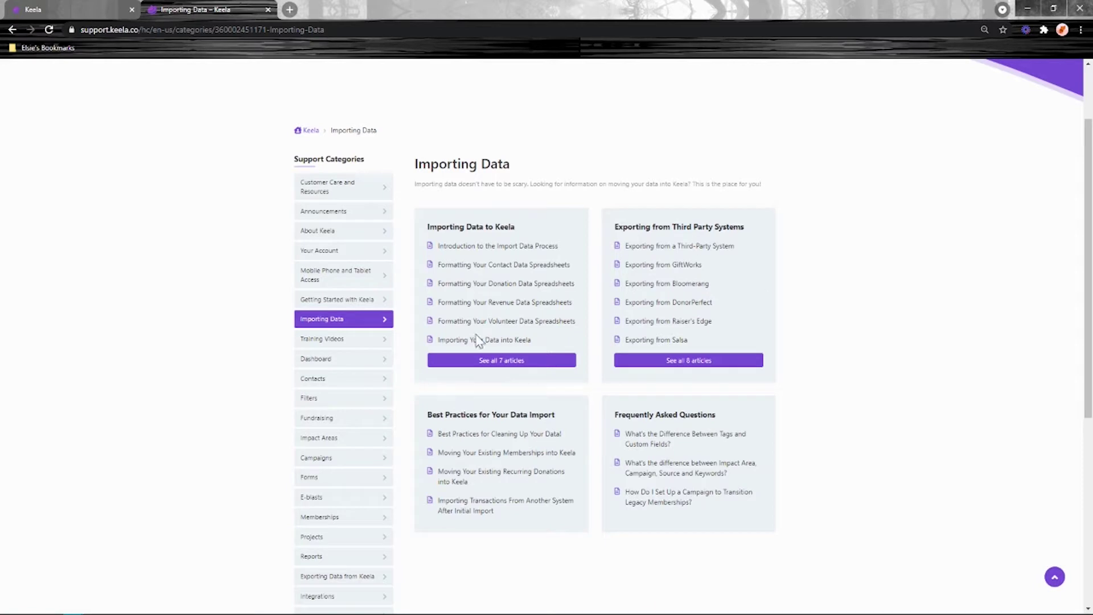
Step: Review the section headings of the Importing Data category and open the Importing Data to Keela section
left_click_drag(518, 227, 428, 227)
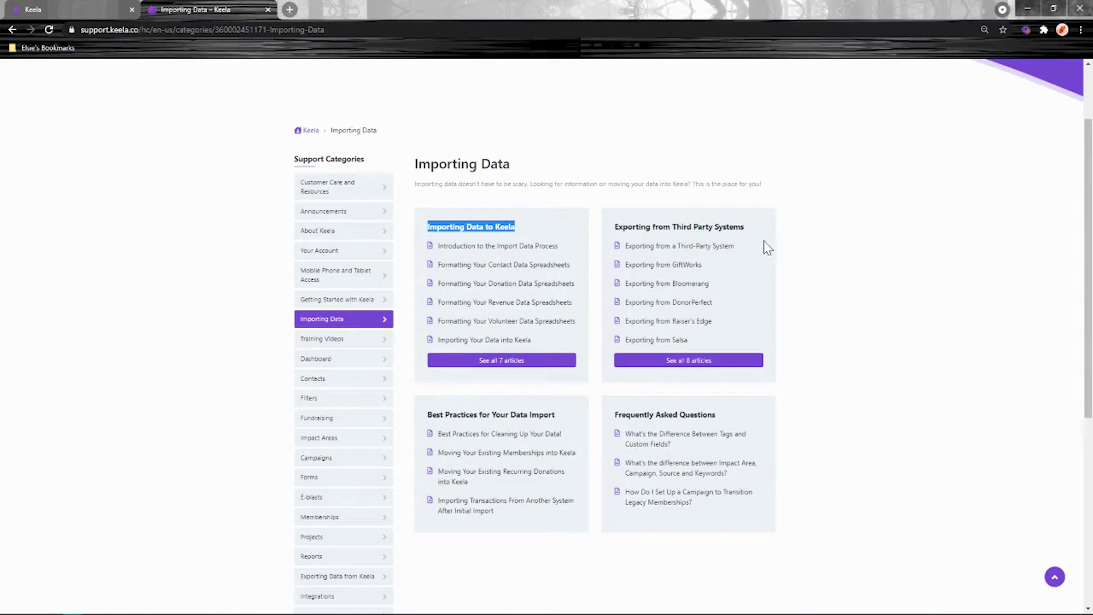
left_click_drag(745, 227, 615, 228)
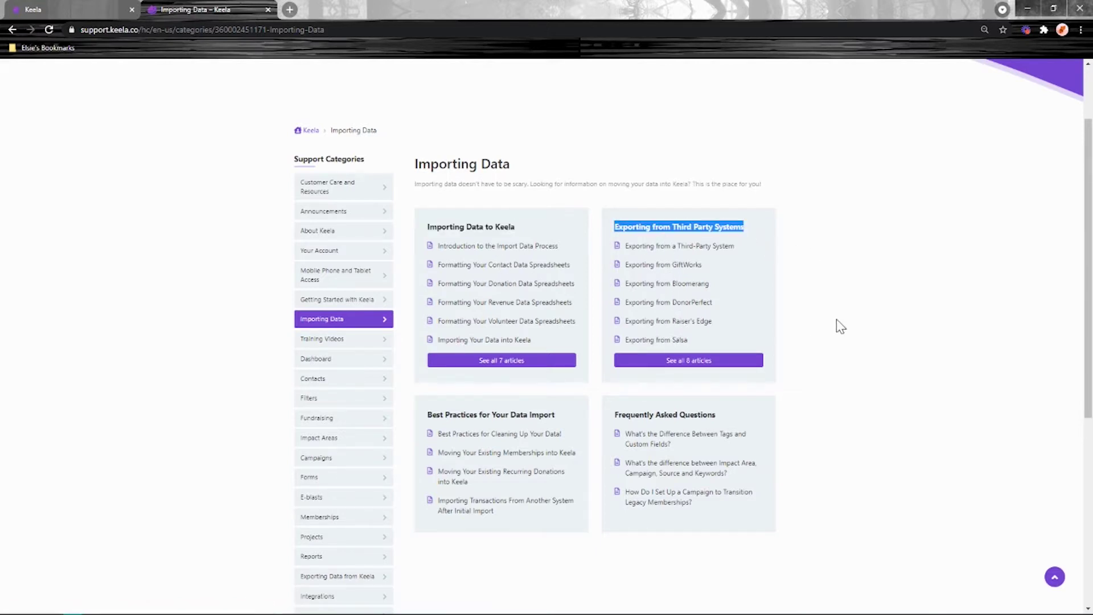
left_click(781, 305)
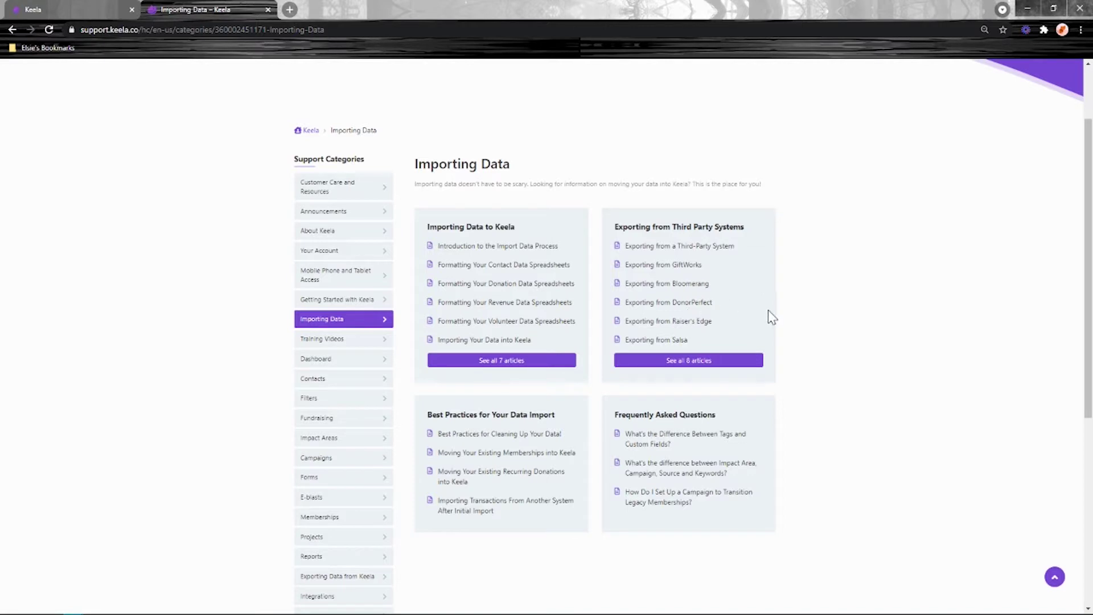
left_click_drag(561, 419, 425, 415)
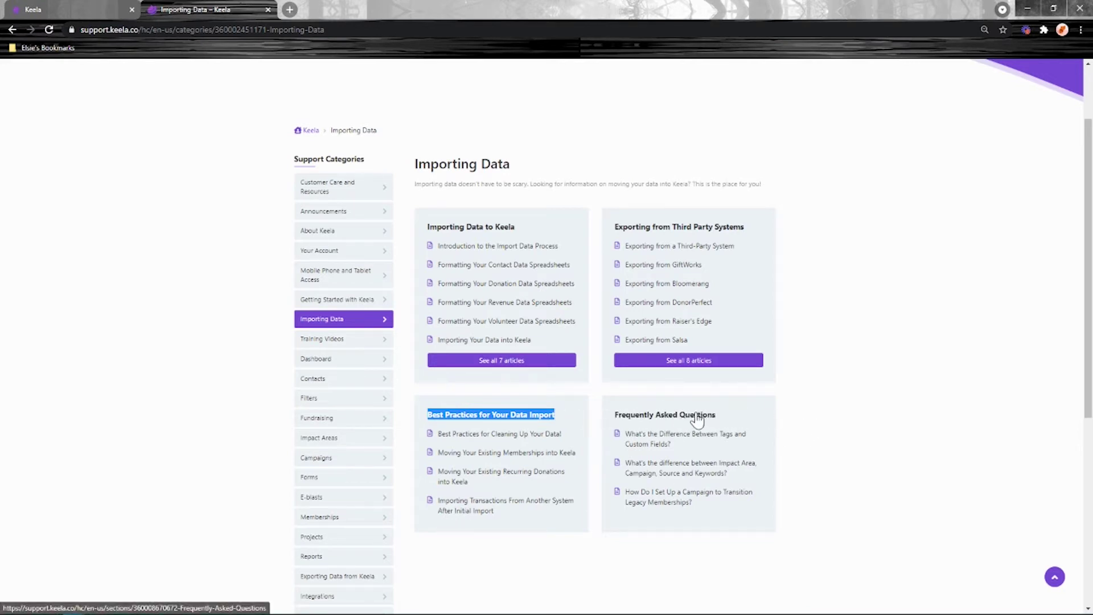
left_click(470, 229)
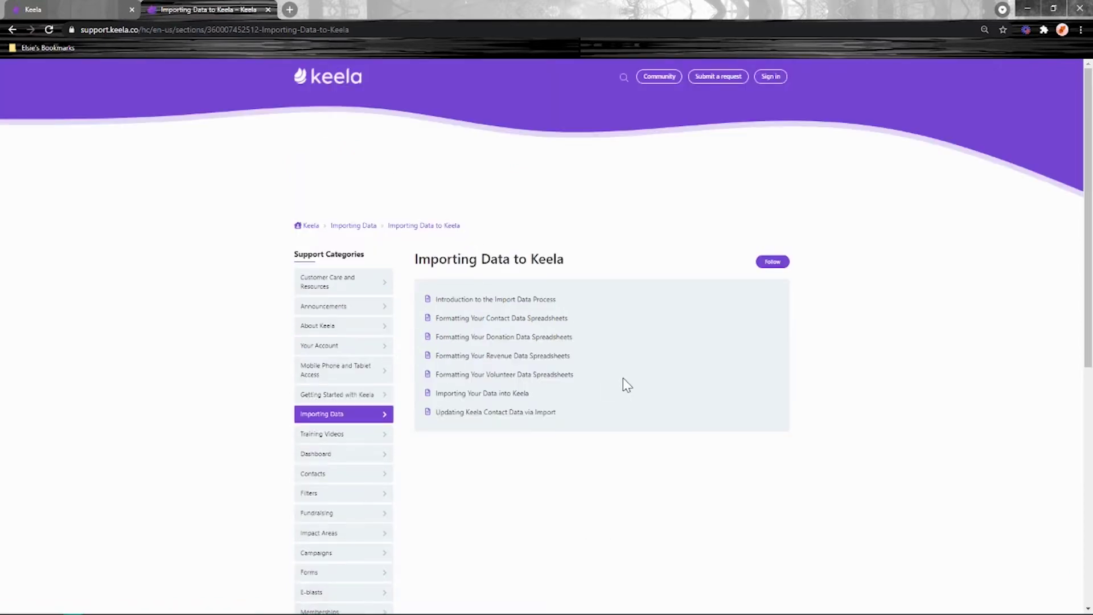
Step: Look through the Introduction to the Import Data Process article in a separate browser tab, and close that tab
right_click(494, 297)
left_click(515, 306)
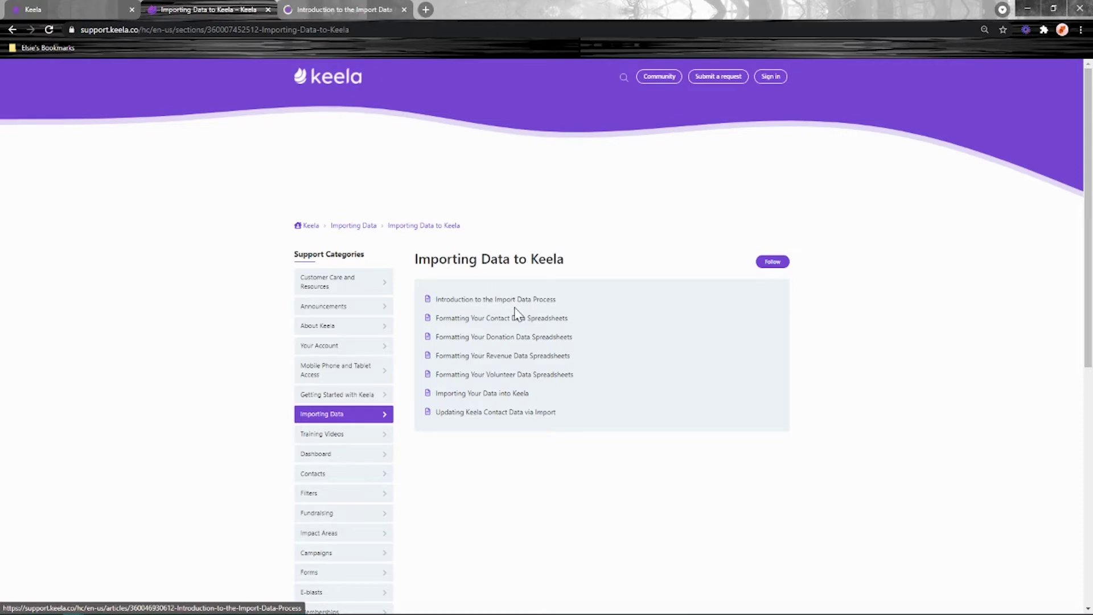
left_click(339, 7)
scroll(738, 317, "down", 5)
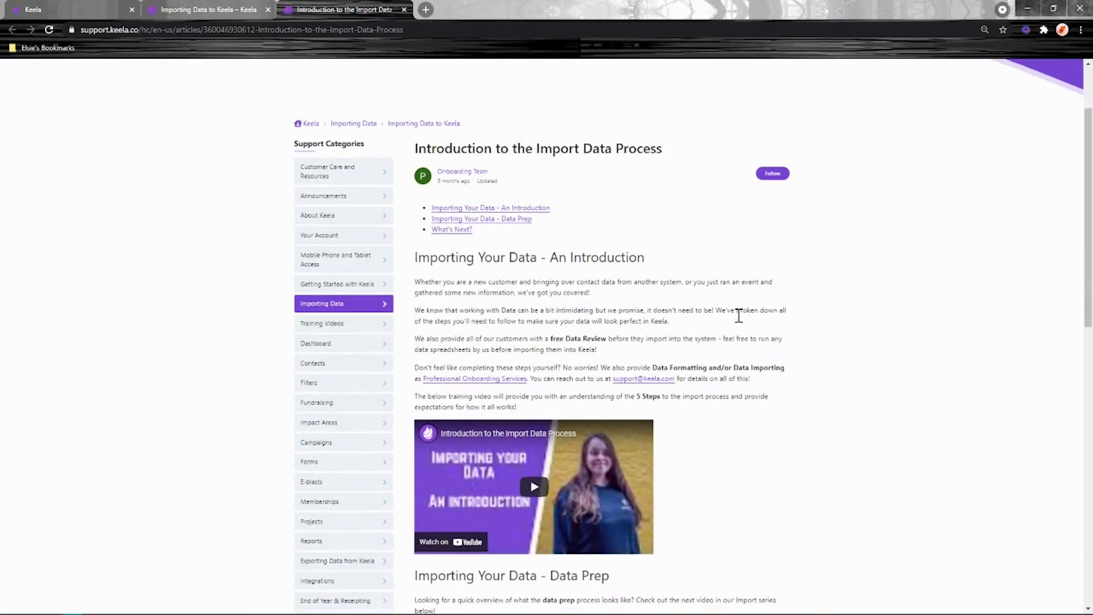
scroll(798, 501, "up", 5)
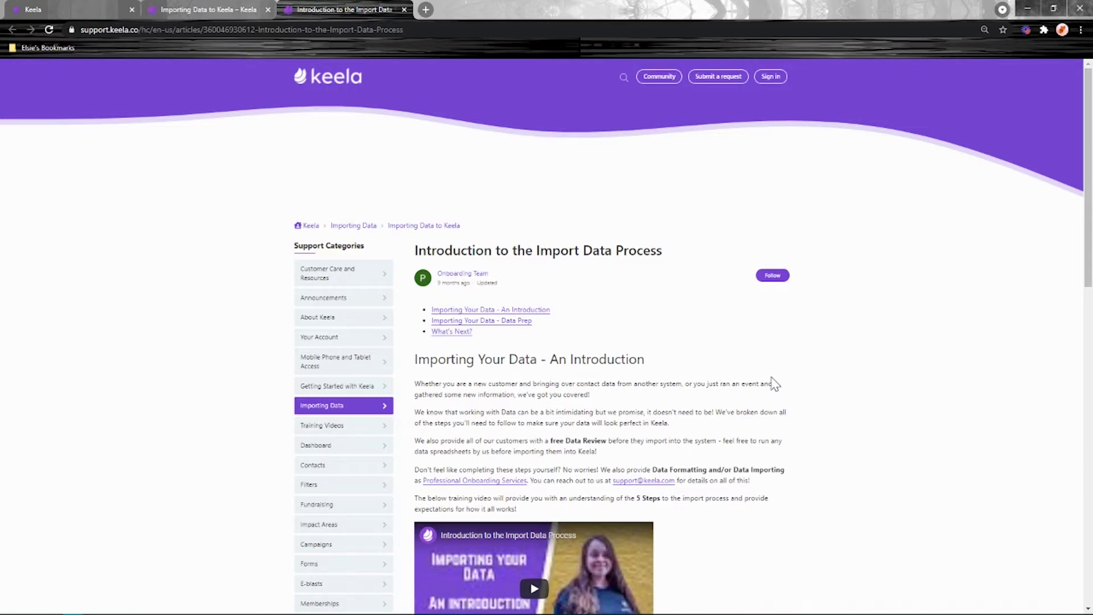
scroll(783, 364, "down", 4)
scroll(797, 371, "down", 1)
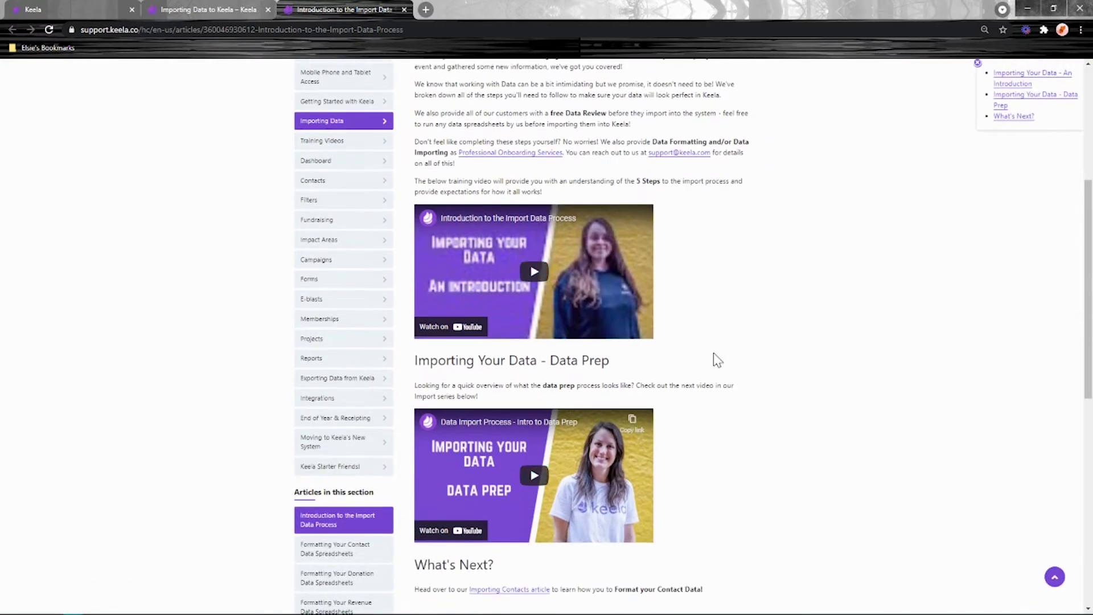
scroll(710, 344, "up", 6)
left_click(403, 10)
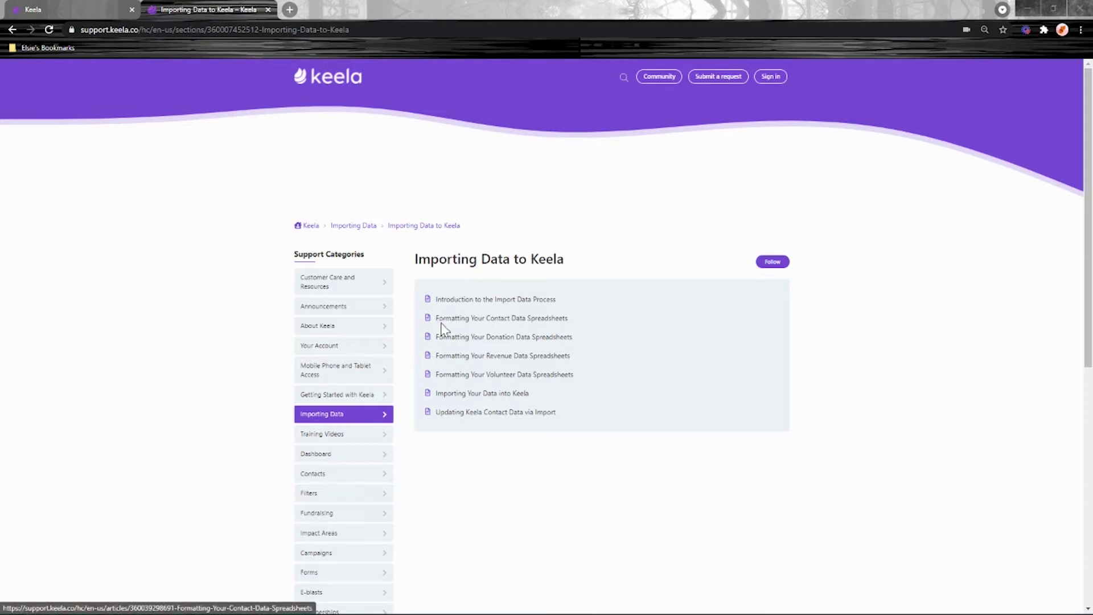
Step: Open the Formatting Your Contact Data Spreadsheets article and review its introduction and contact import training video section
left_click(537, 327)
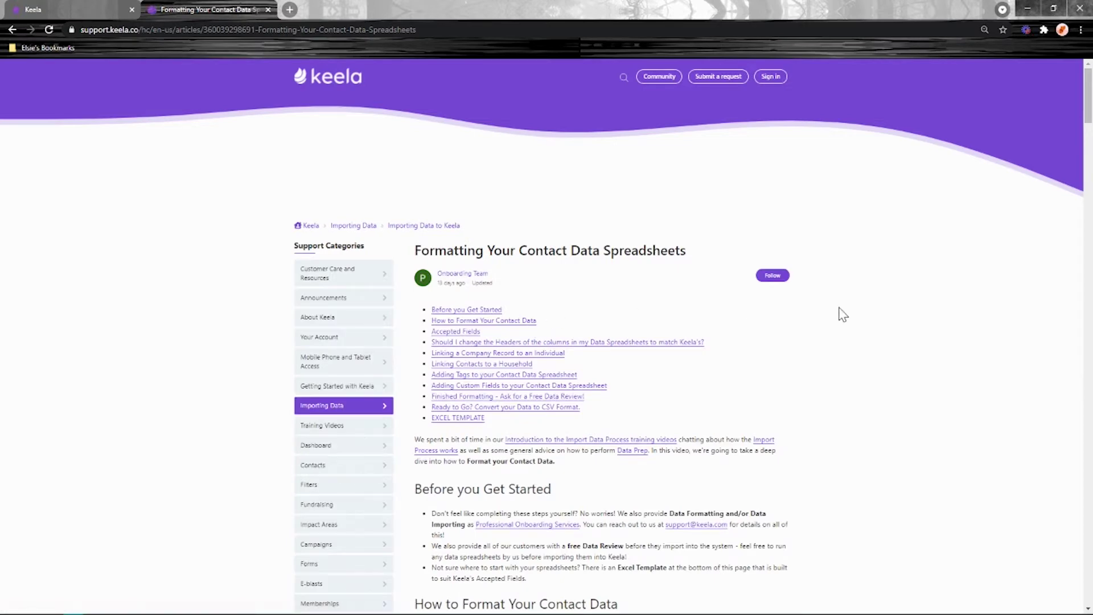
scroll(841, 313, "down", 2)
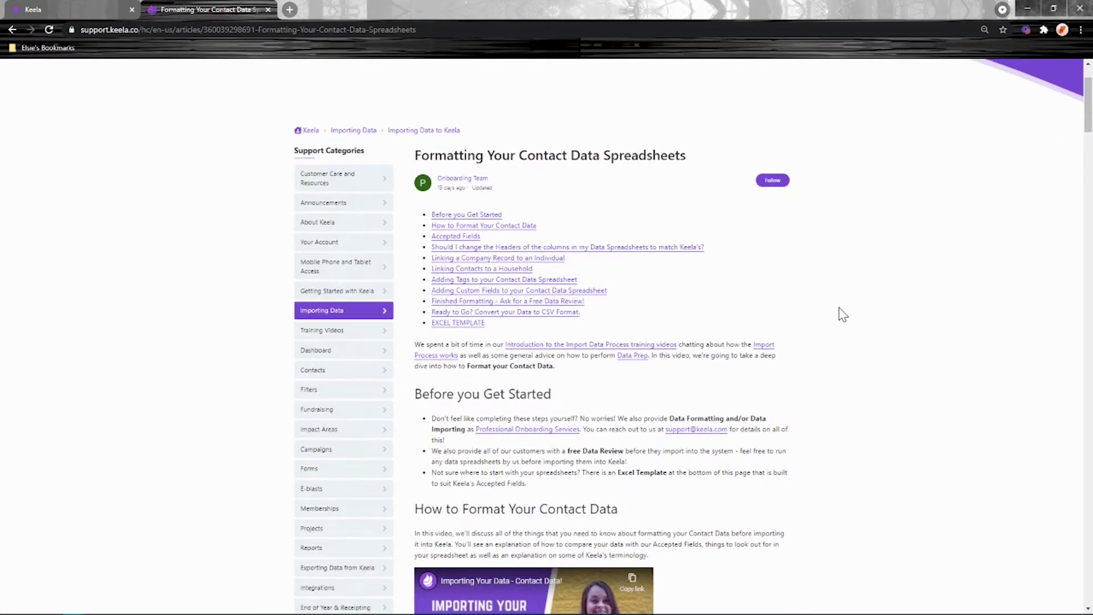
scroll(836, 309, "down", 2)
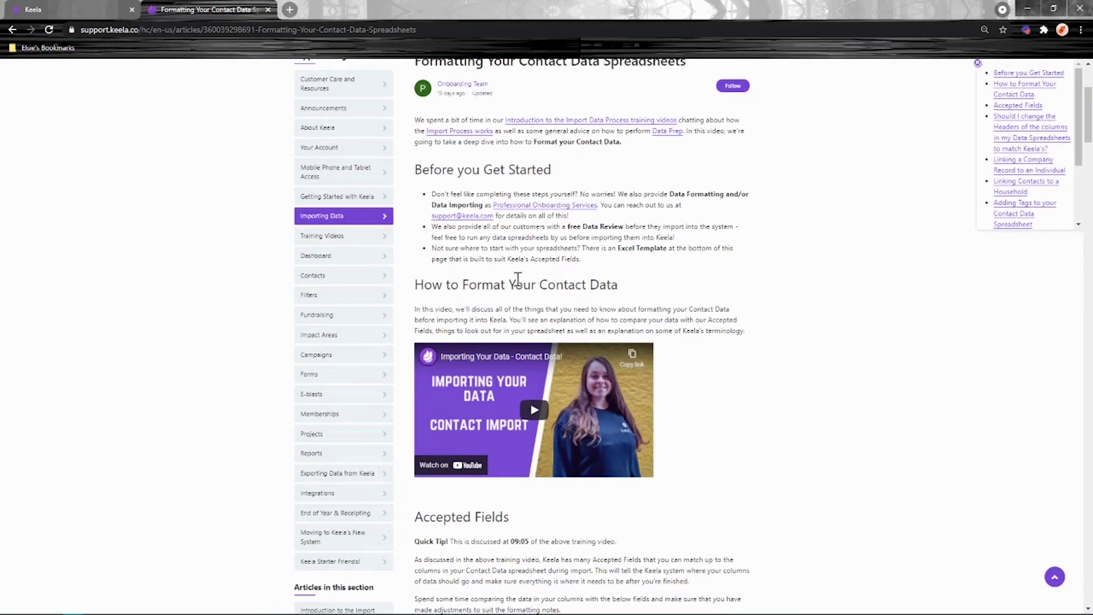
scroll(675, 491, "down", 1)
scroll(674, 491, "down", 2)
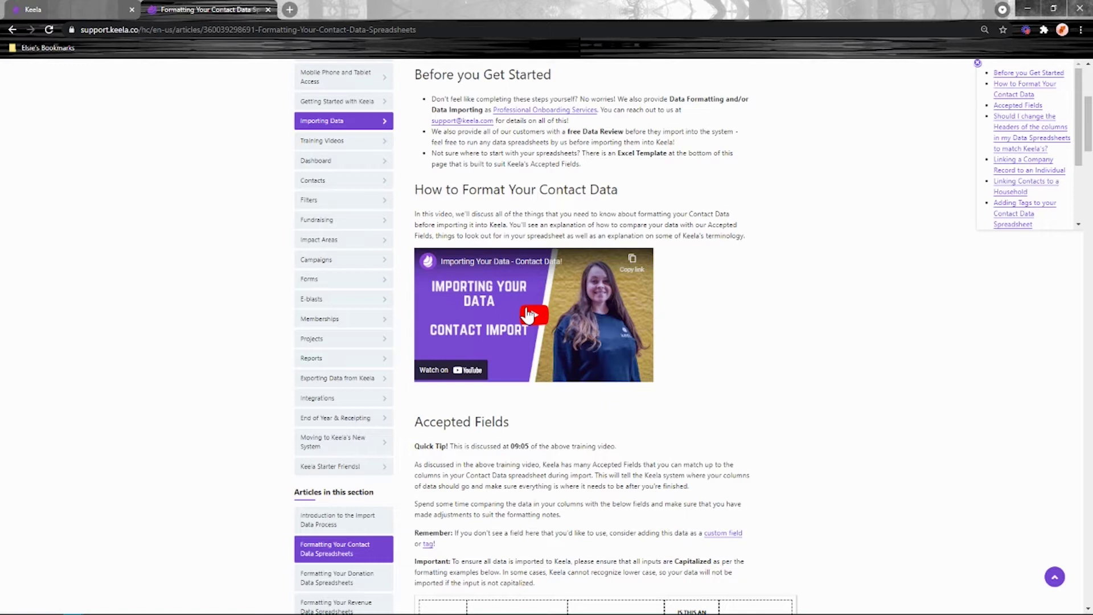
Step: Examine the Accepted Fields section below the training video, highlighting its heading
scroll(808, 279, "down", 5)
scroll(849, 254, "up", 2)
scroll(848, 484, "down", 4)
scroll(852, 476, "up", 6)
left_click_drag(509, 327, 413, 328)
left_click(572, 333)
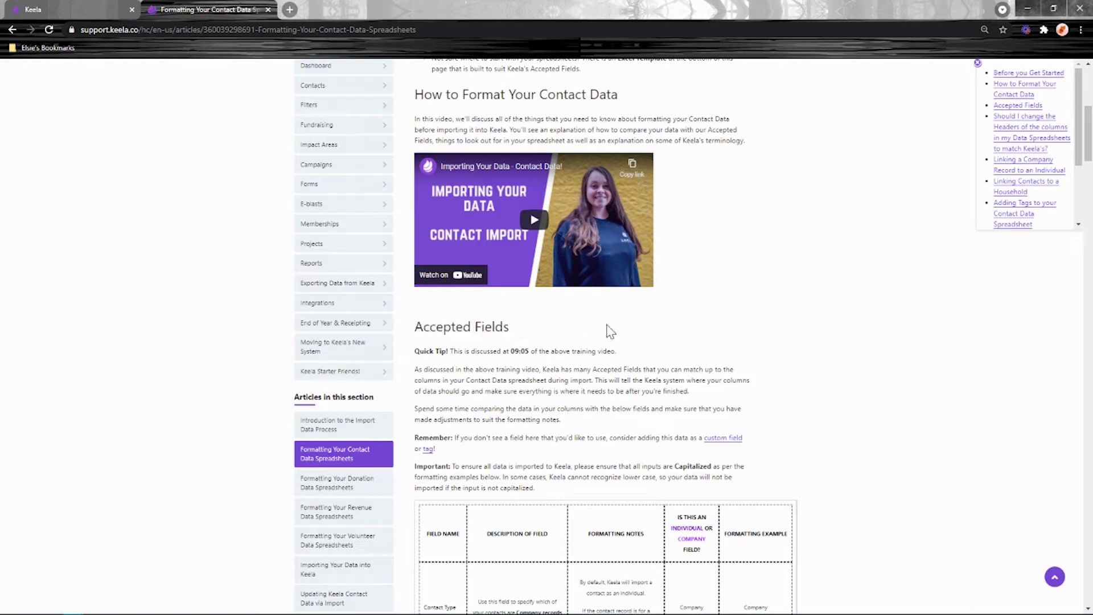
left_click_drag(552, 333, 413, 329)
scroll(776, 332, "down", 2)
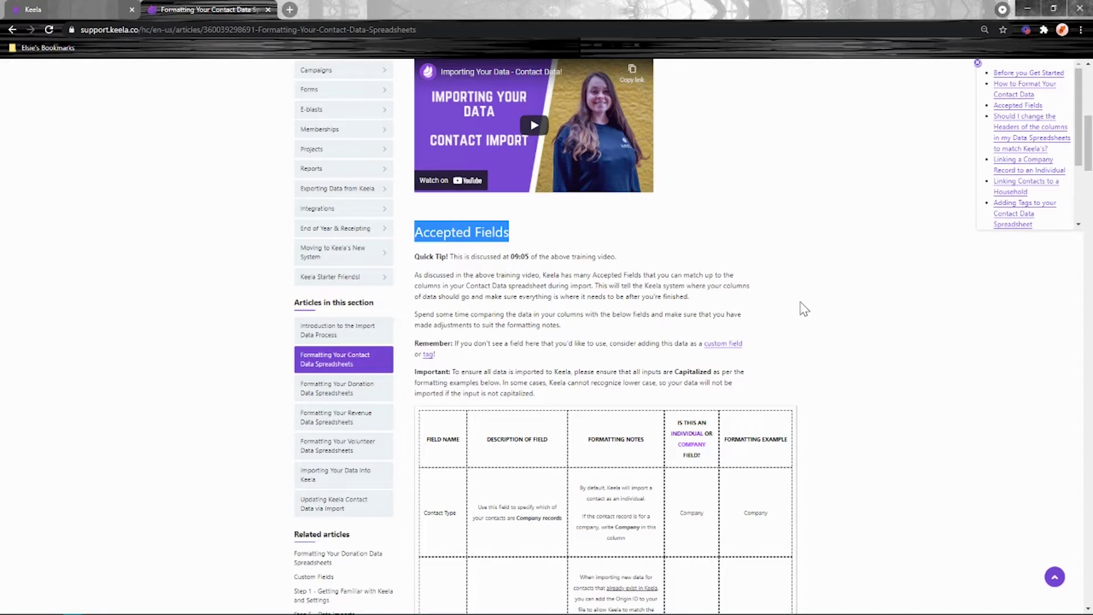
Step: Examine the field names and field descriptions in the Accepted Fields table, highlighting the Name - Full Name entry
scroll(804, 308, "down", 7)
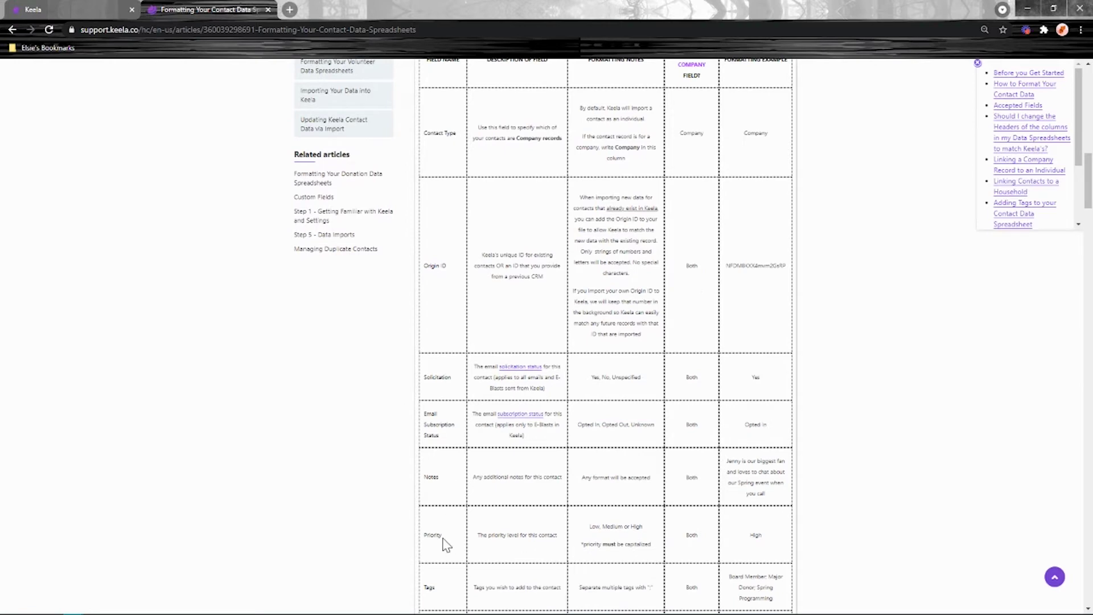
scroll(446, 529, "down", 5)
left_click_drag(454, 395, 424, 384)
scroll(513, 427, "up", 12)
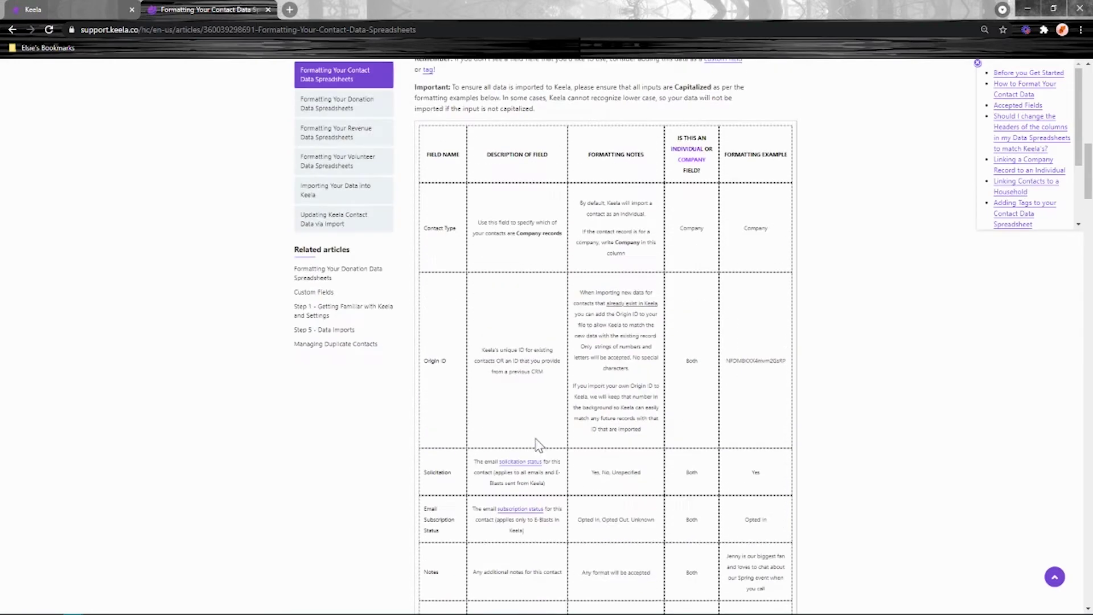
scroll(520, 409, "down", 4)
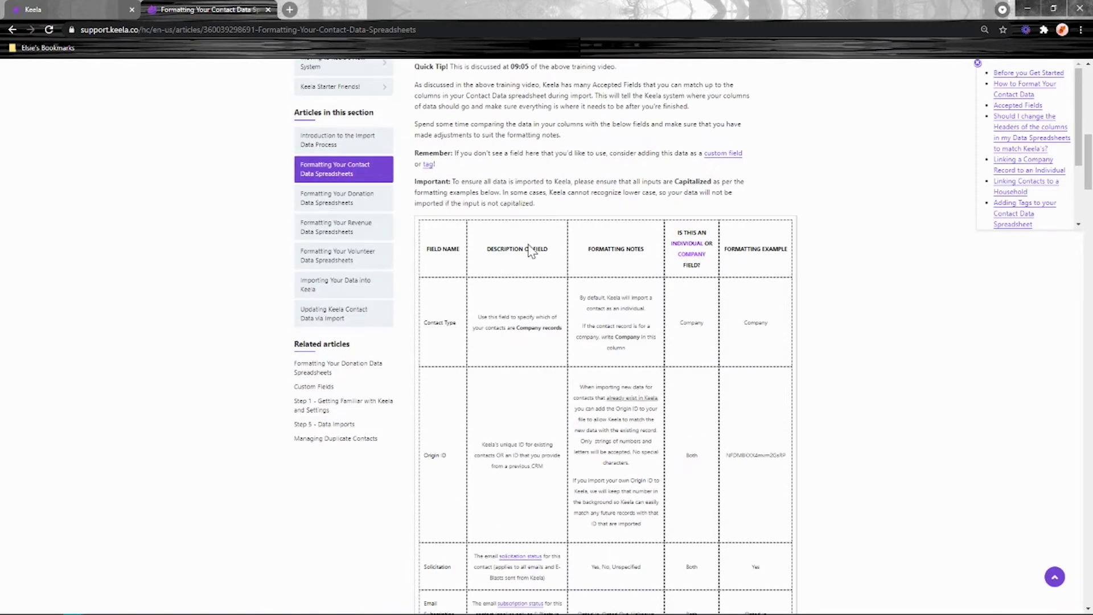
scroll(543, 527, "down", 3)
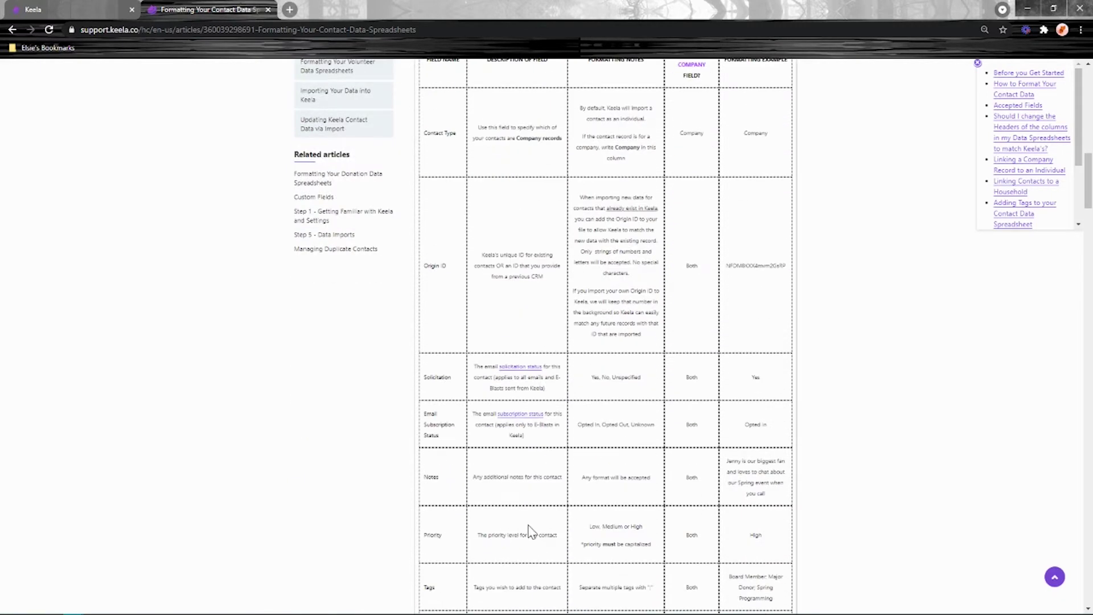
scroll(532, 526, "down", 3)
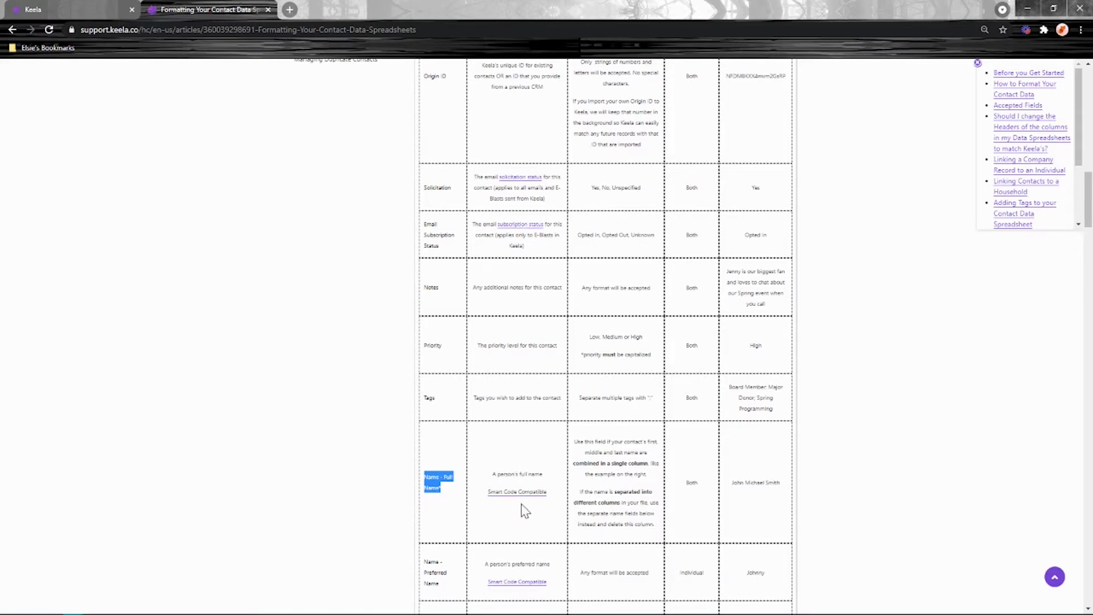
Step: Examine the formatting notes column of the Accepted Fields table, highlighting the notes for the full name field
scroll(667, 500, "up", 5)
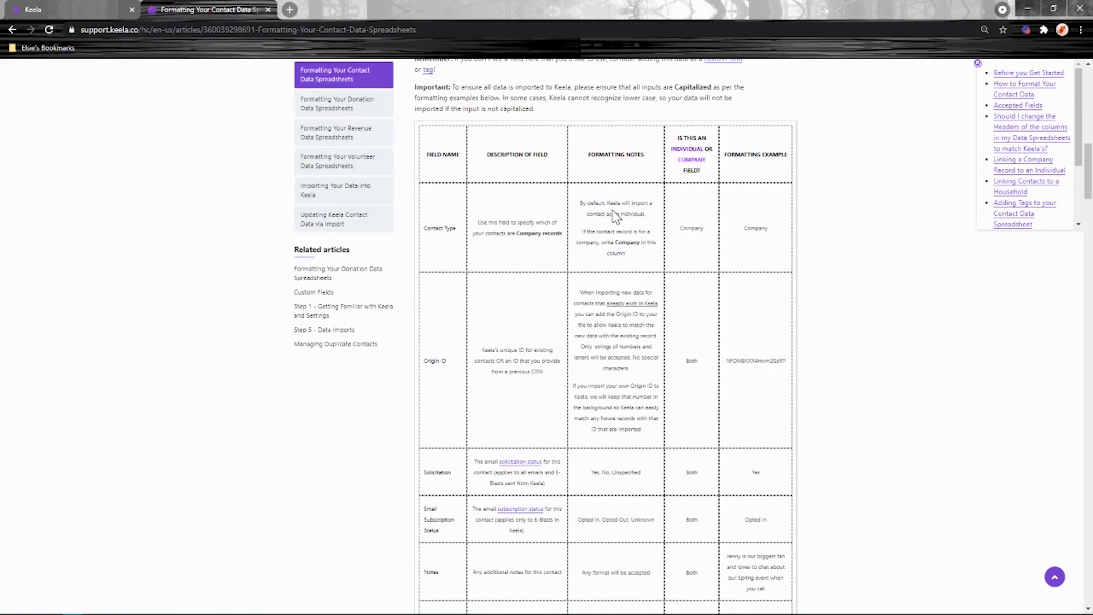
scroll(622, 322, "down", 8)
left_click_drag(659, 341, 590, 268)
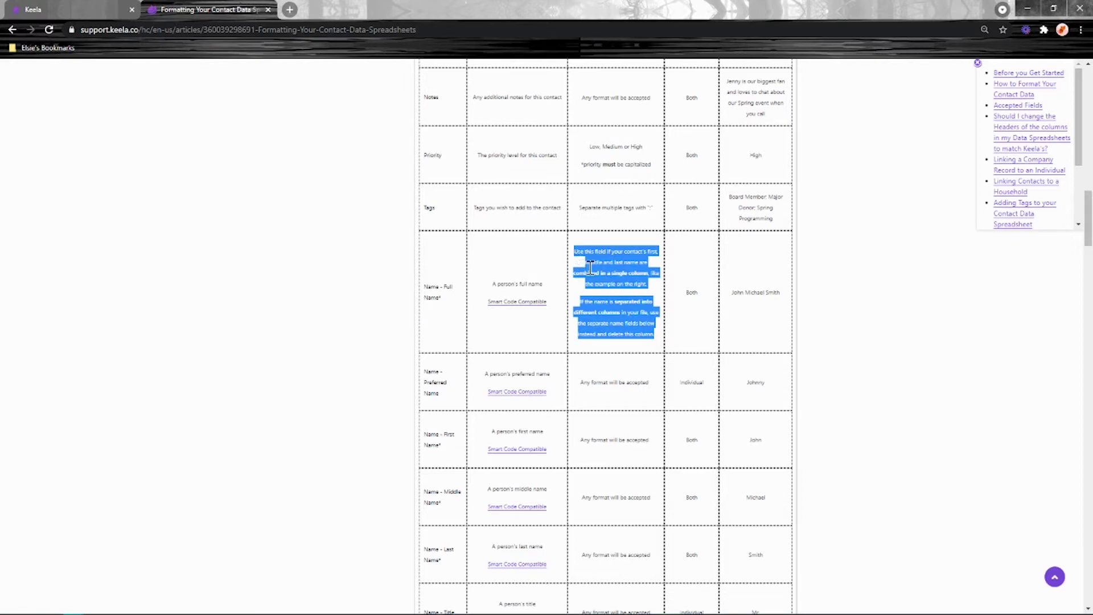
left_click(621, 311)
Step: Examine the individual-or-company column and the formatting examples in the Accepted Fields table, highlighting the Contact Type row's Company entry
scroll(620, 312, "up", 10)
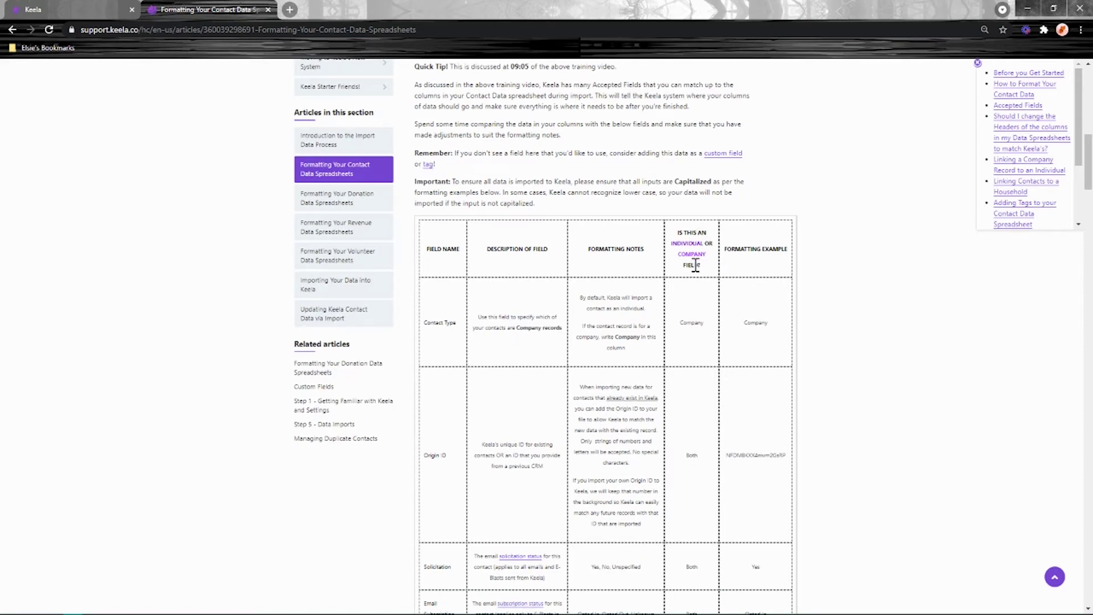
scroll(694, 254, "down", 10)
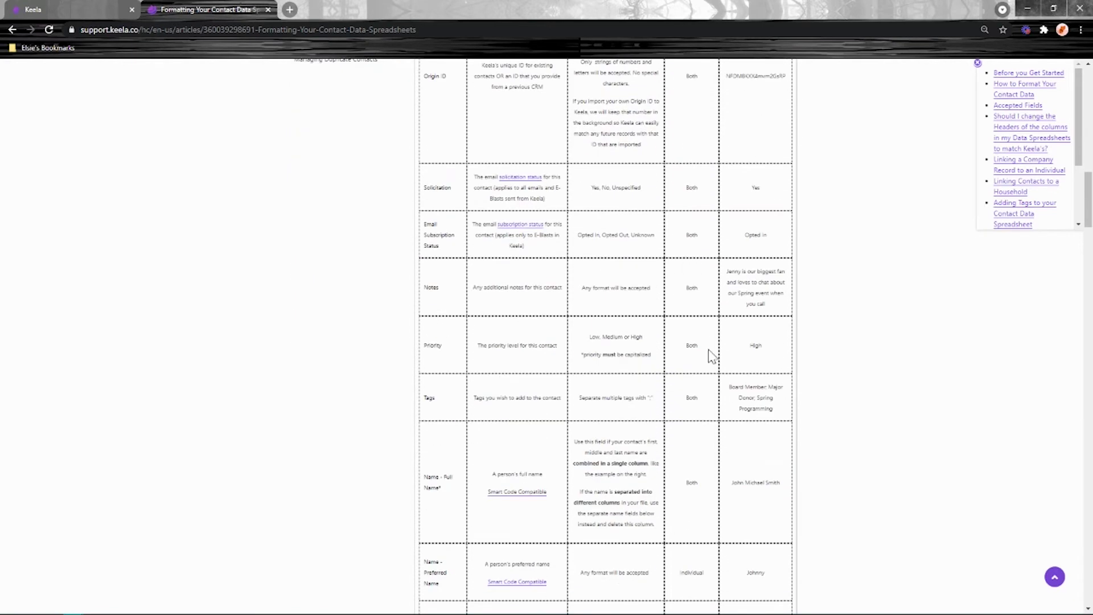
scroll(691, 288, "up", 10)
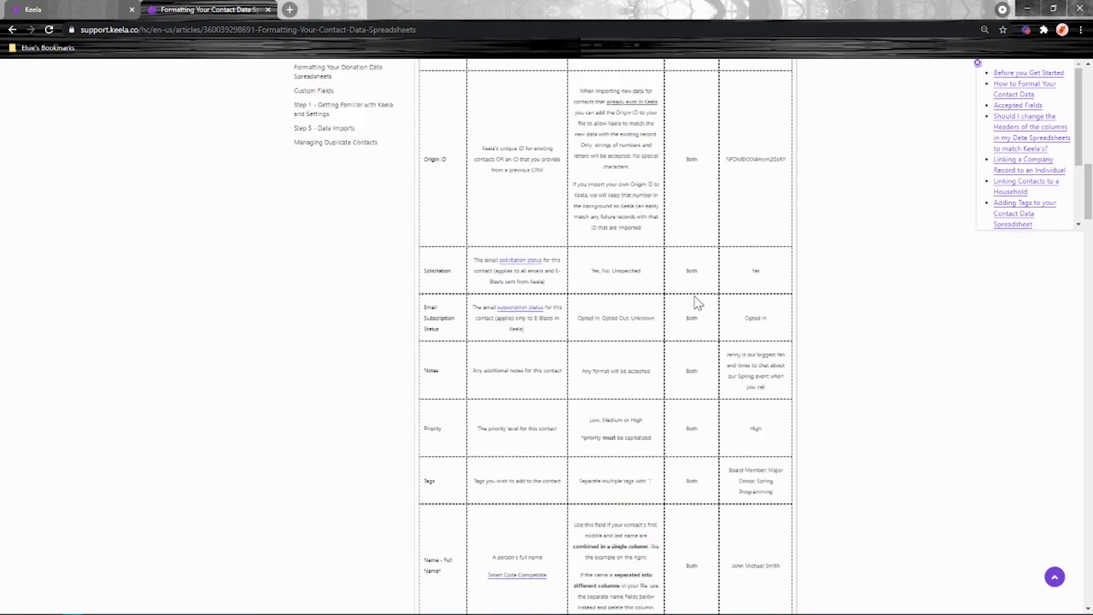
left_click_drag(706, 322, 685, 322)
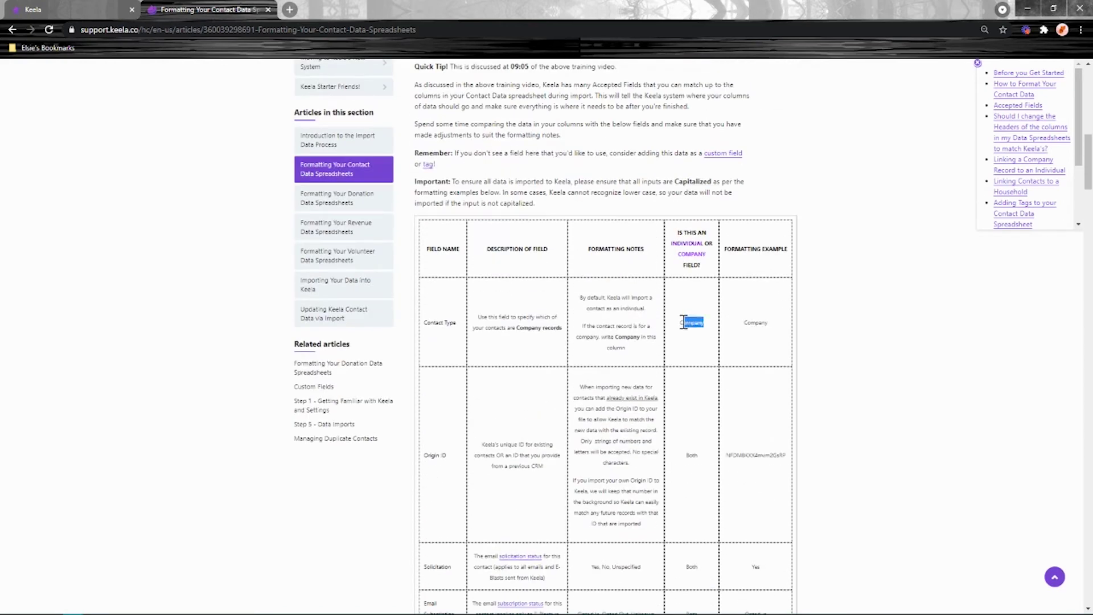
left_click(747, 327)
scroll(759, 269, "down", 5)
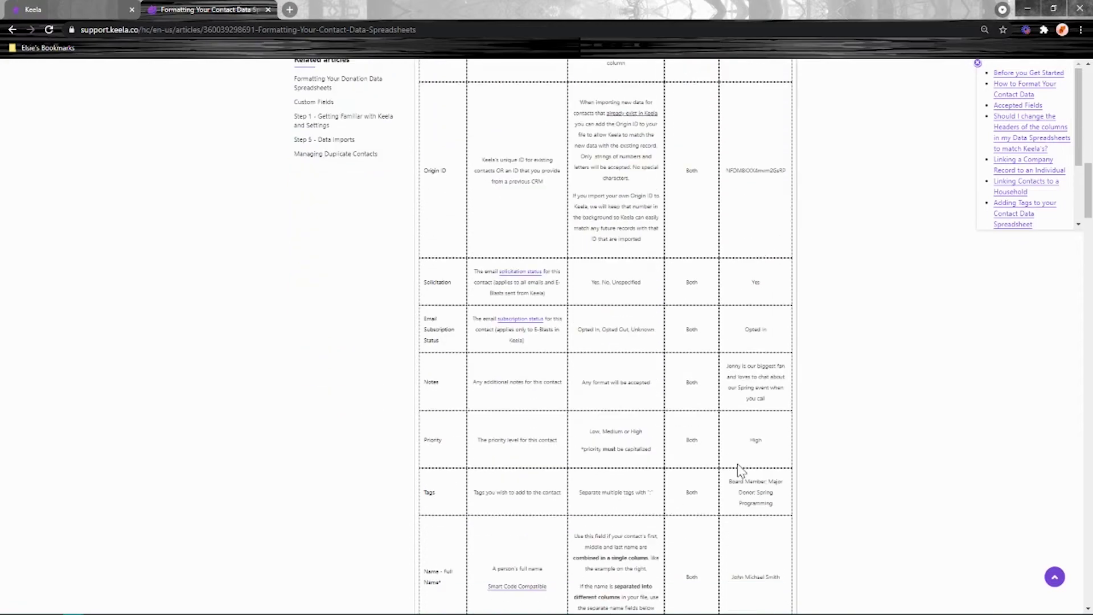
scroll(738, 468, "up", 7)
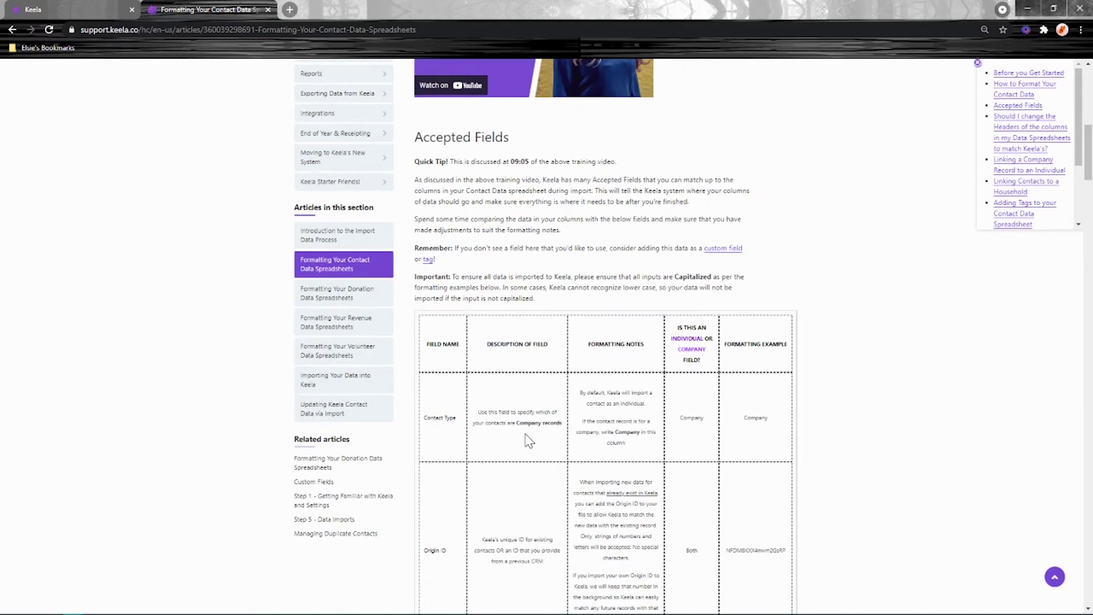
Step: Find the Excel Template section at the end of the article, highlight its heading and open Contact Import Template (2.0) V2.xlsx
scroll(524, 444, "down", 7)
scroll(522, 450, "down", 20)
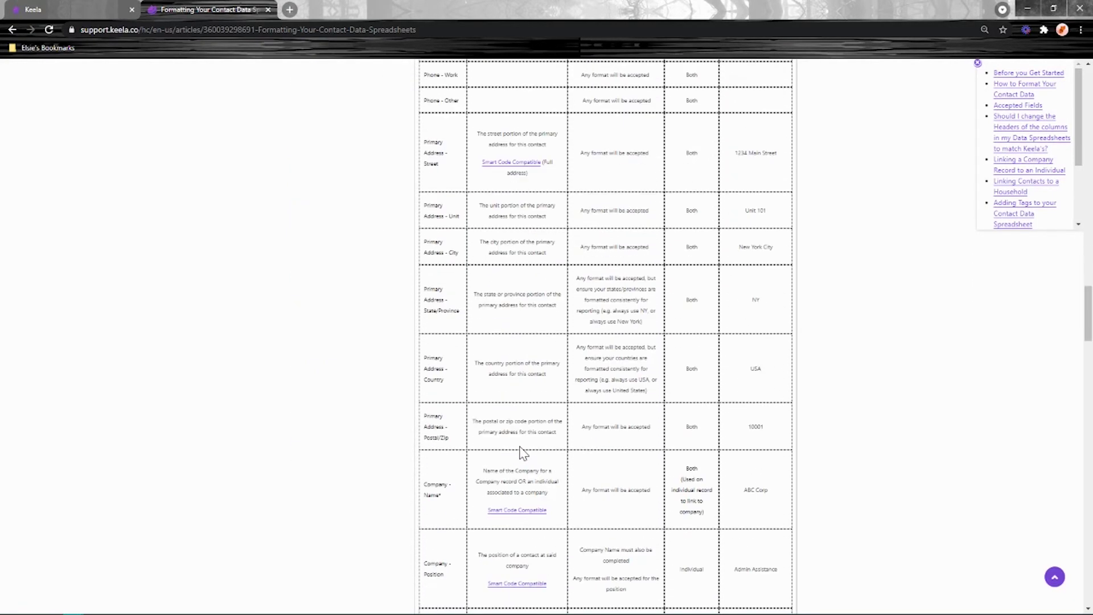
scroll(516, 259, "down", 20)
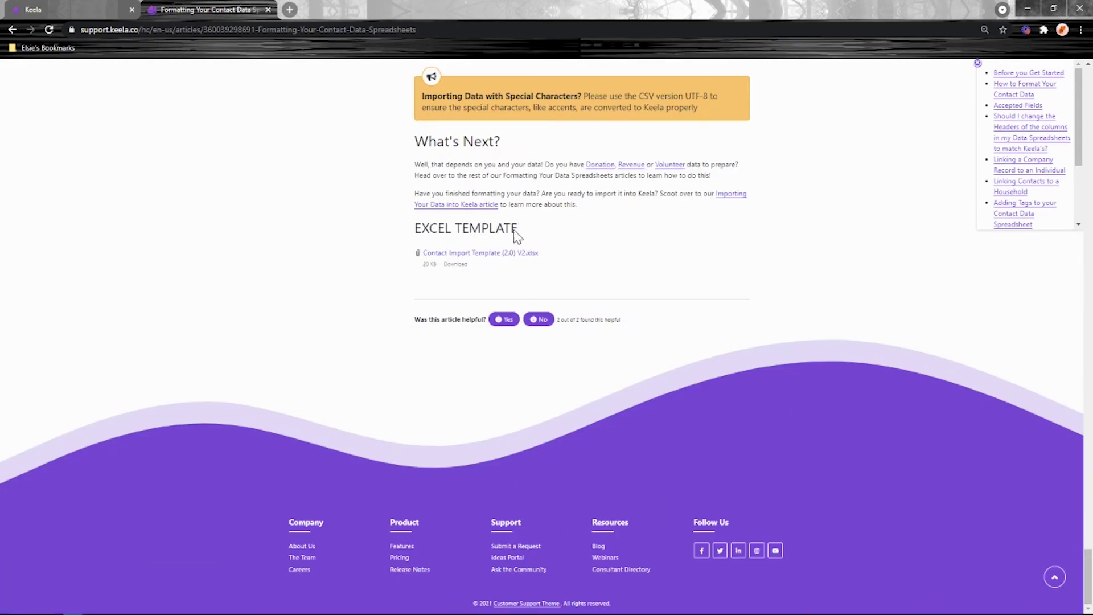
left_click_drag(518, 230, 418, 228)
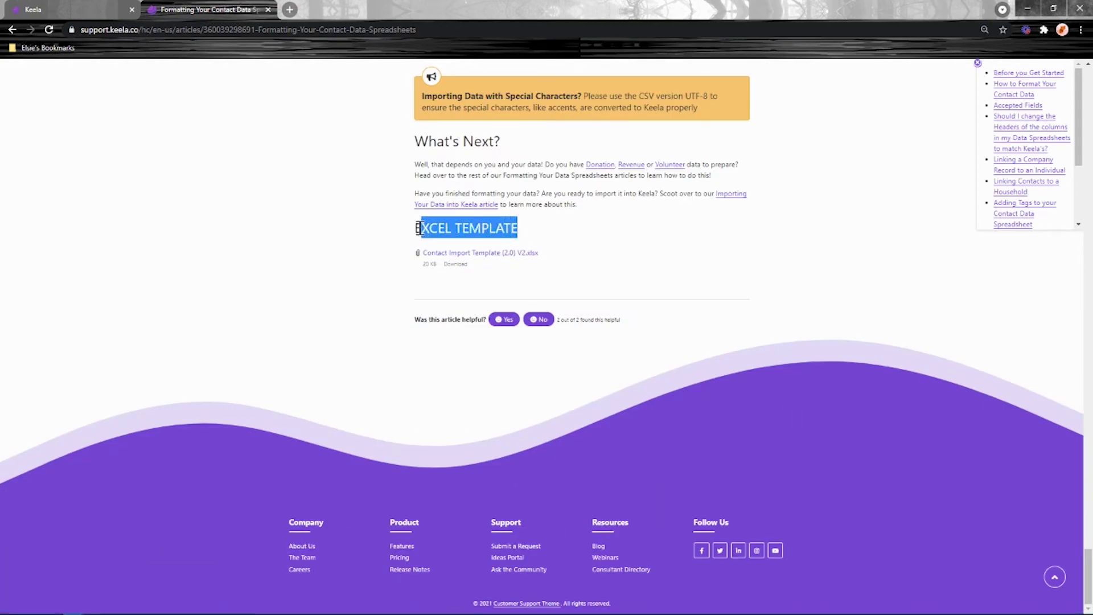
left_click(514, 253)
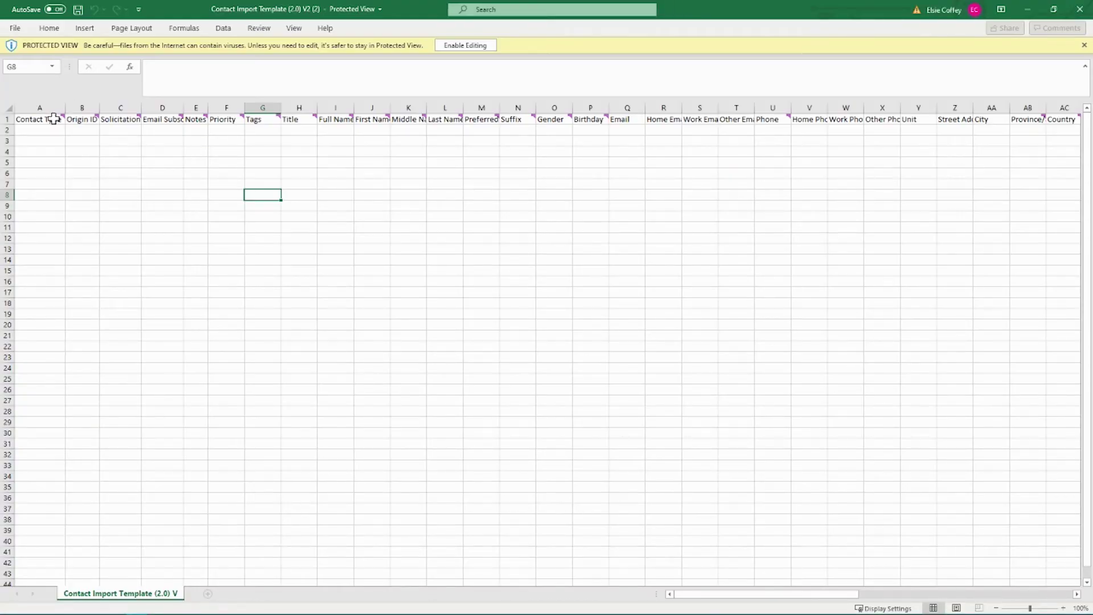
Step: Widen the Contact Type column in the contact import template and enable editing of the workbook
left_click(53, 118)
left_click_drag(65, 108, 98, 111)
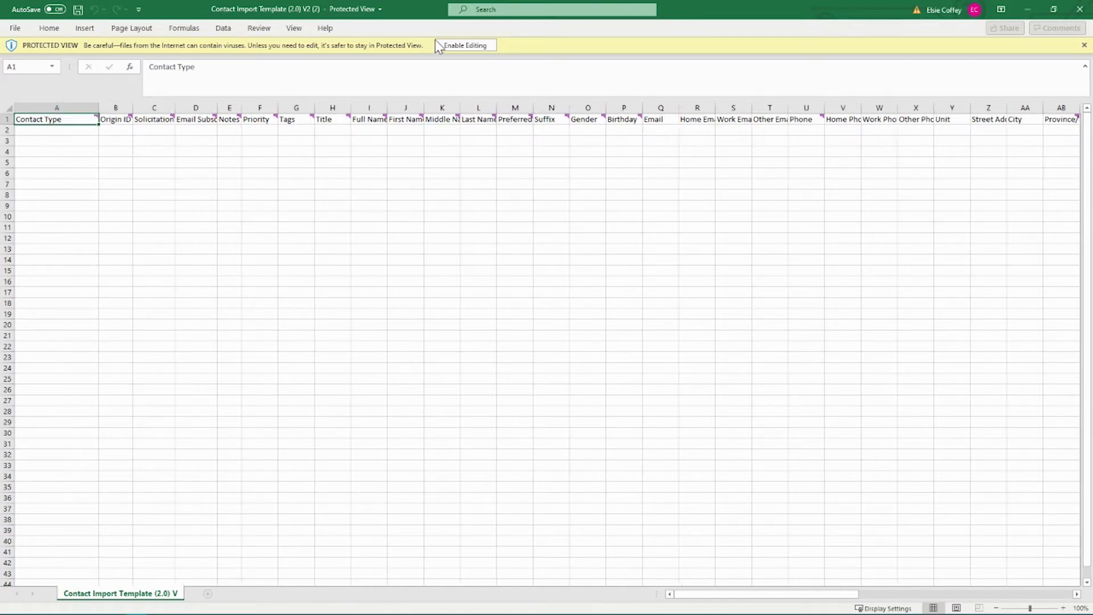
left_click(460, 43)
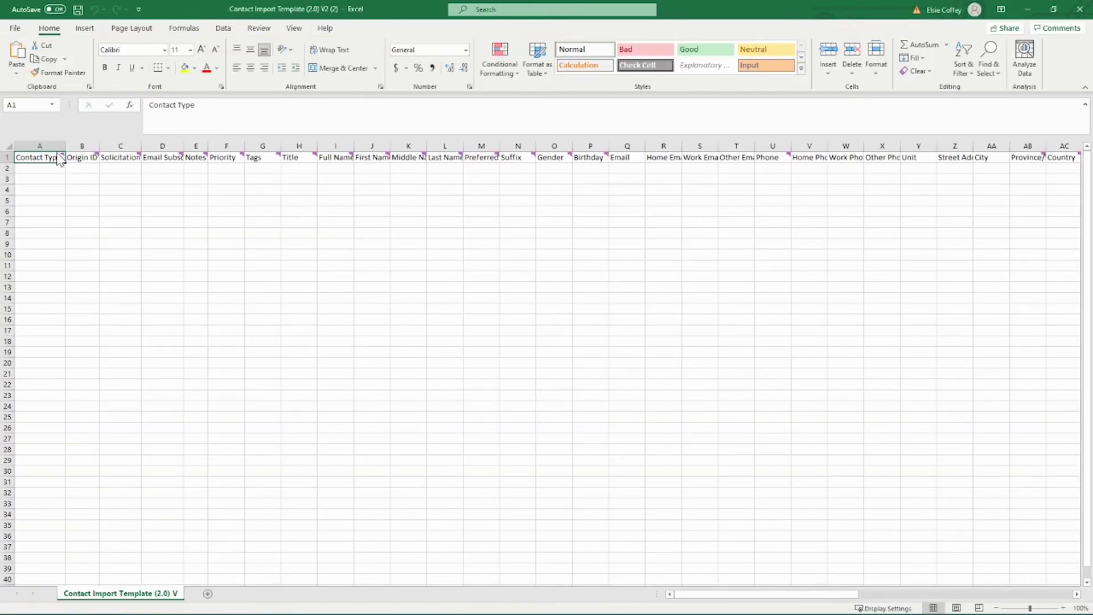
Step: Read the comments on the Contact Type and Tags header cells, and minimize the workbook to return to the article
mouse_move(63, 157)
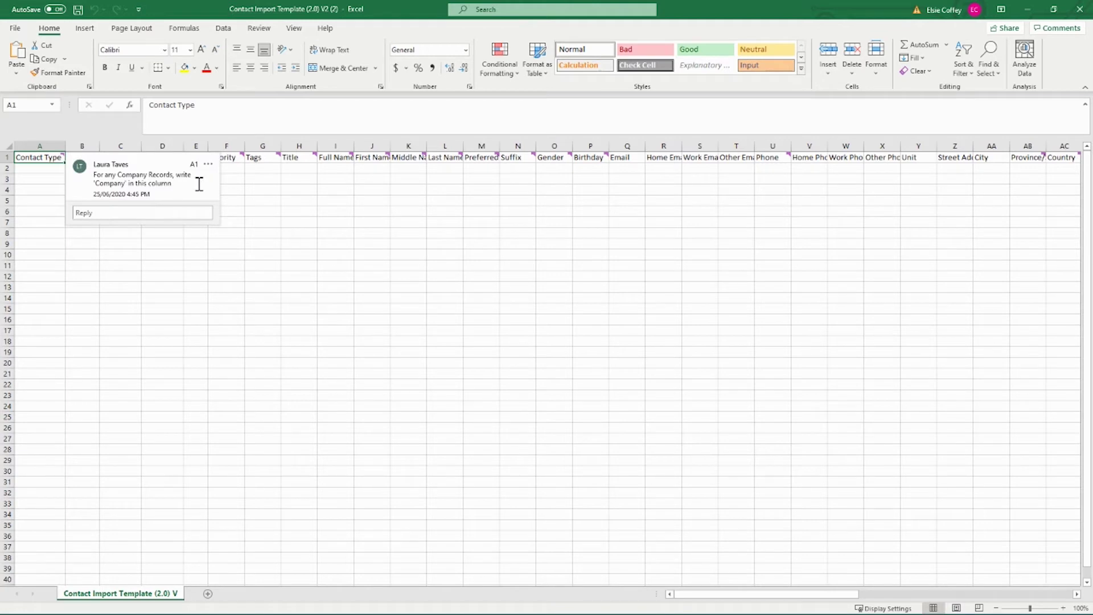
left_click(372, 178)
left_click(250, 159)
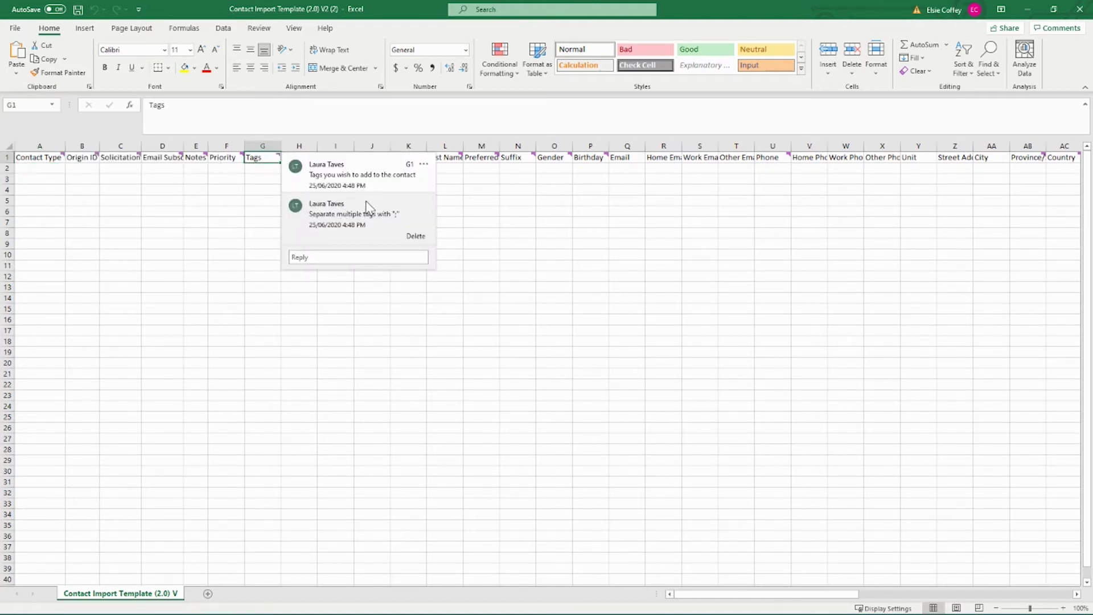
left_click(555, 223)
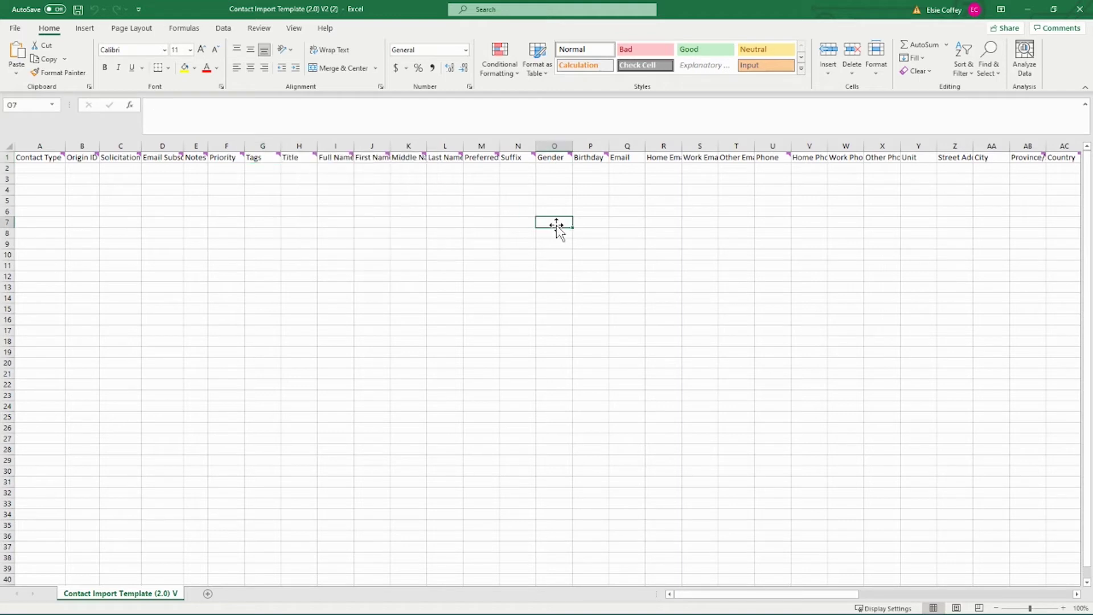
left_click(1028, 9)
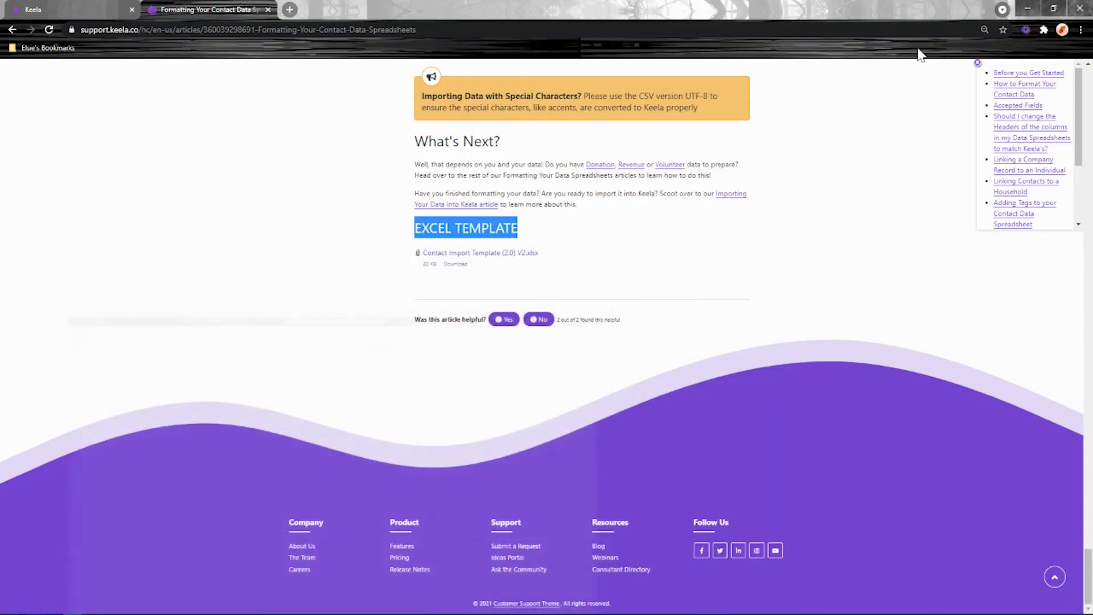
Step: Examine the sections on individual and contact records and on linking a company record, highlighting "Individual" and "Company" in their headings
scroll(627, 420, "up", 20)
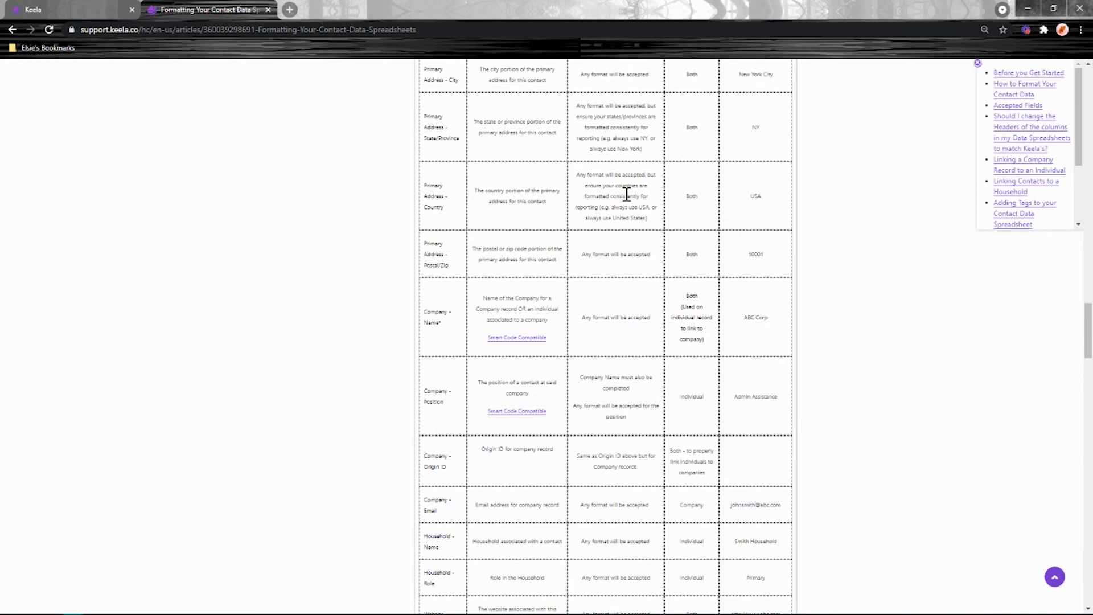
scroll(626, 195, "down", 14)
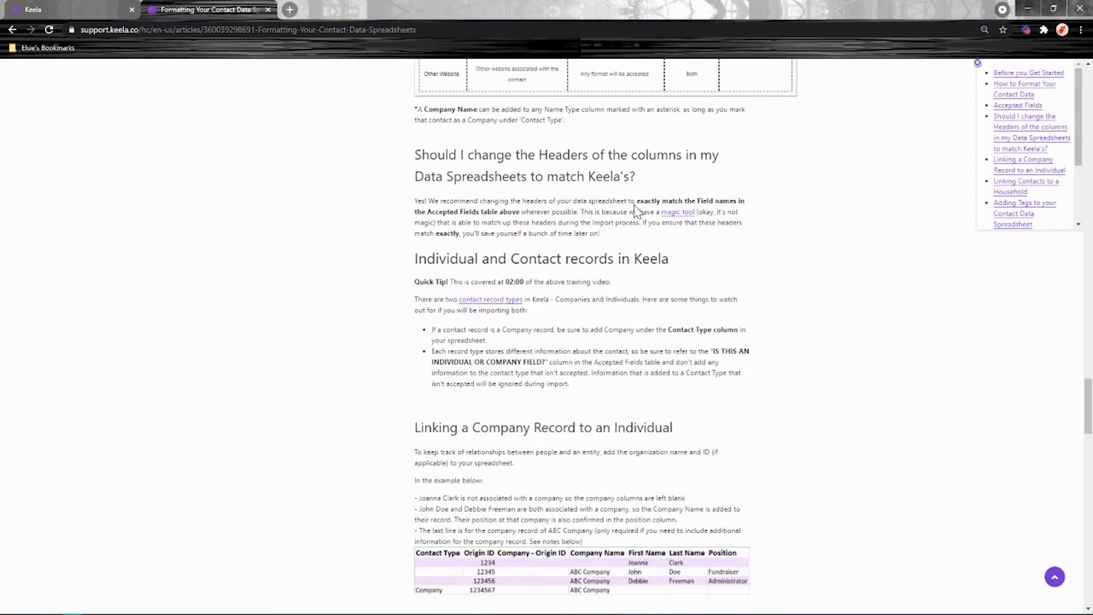
scroll(646, 205, "down", 2)
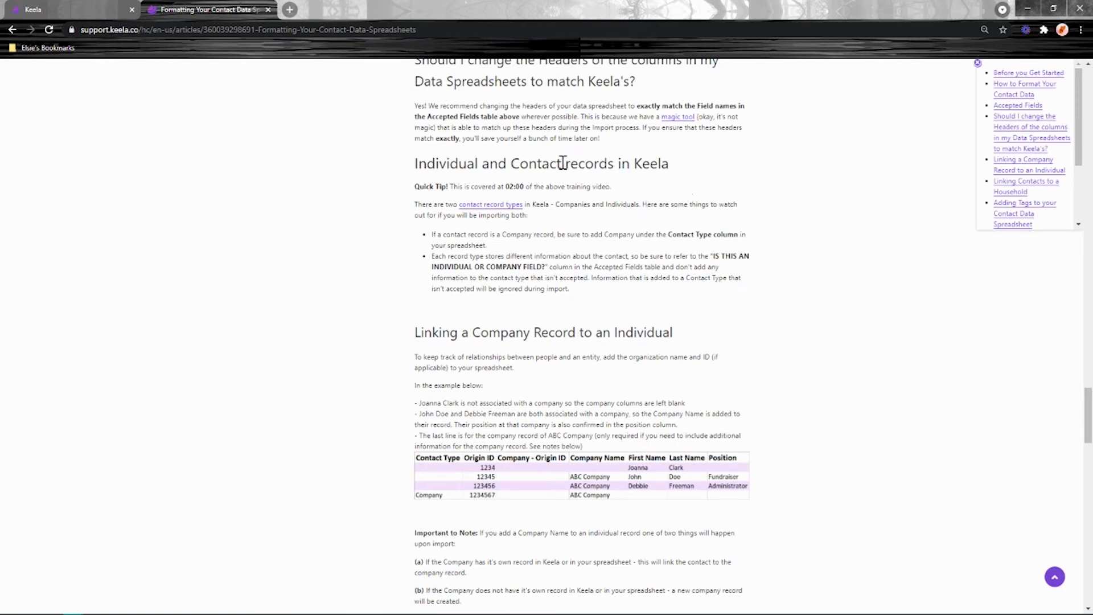
left_click_drag(478, 163, 419, 163)
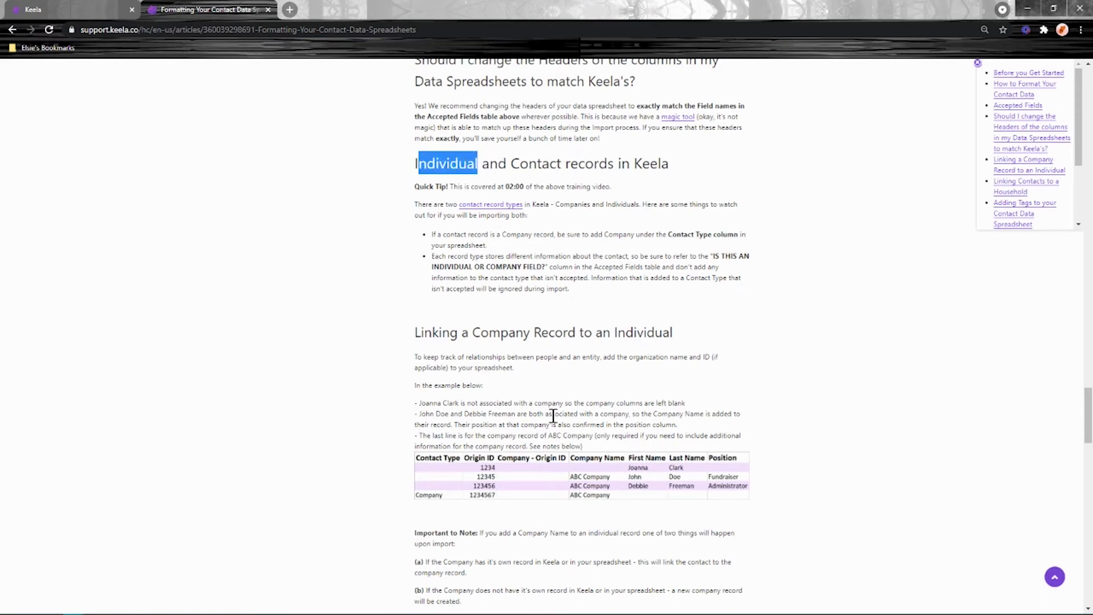
left_click_drag(532, 333, 491, 333)
scroll(920, 383, "down", 10)
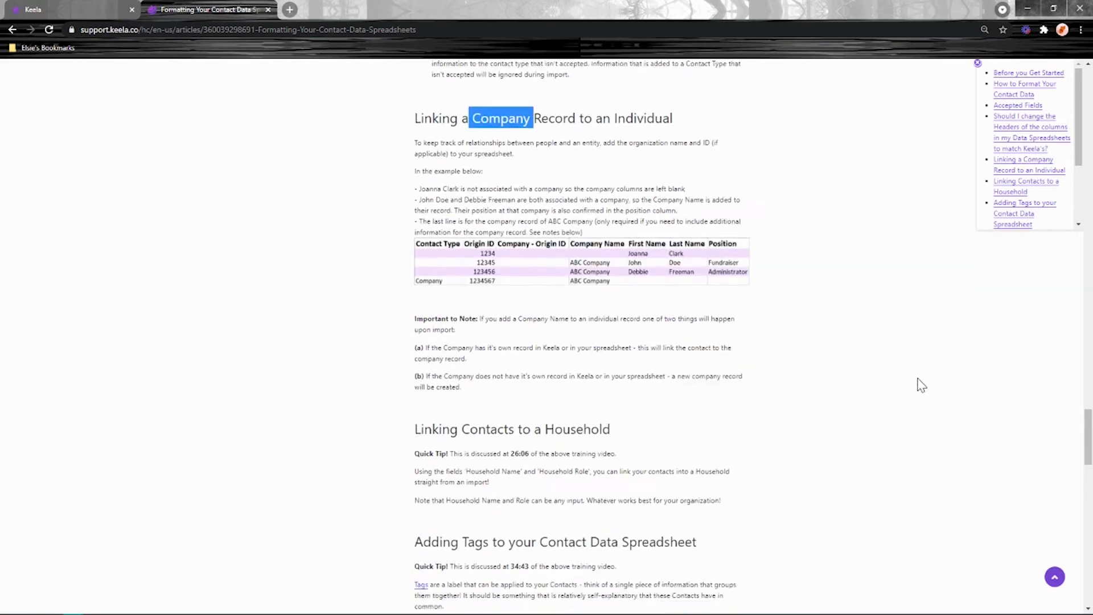
Step: Examine the section on adding tags to the contact data spreadsheet, highlighting "Tags" in its heading and the 34:43 training video timestamp
scroll(917, 376, "down", 2)
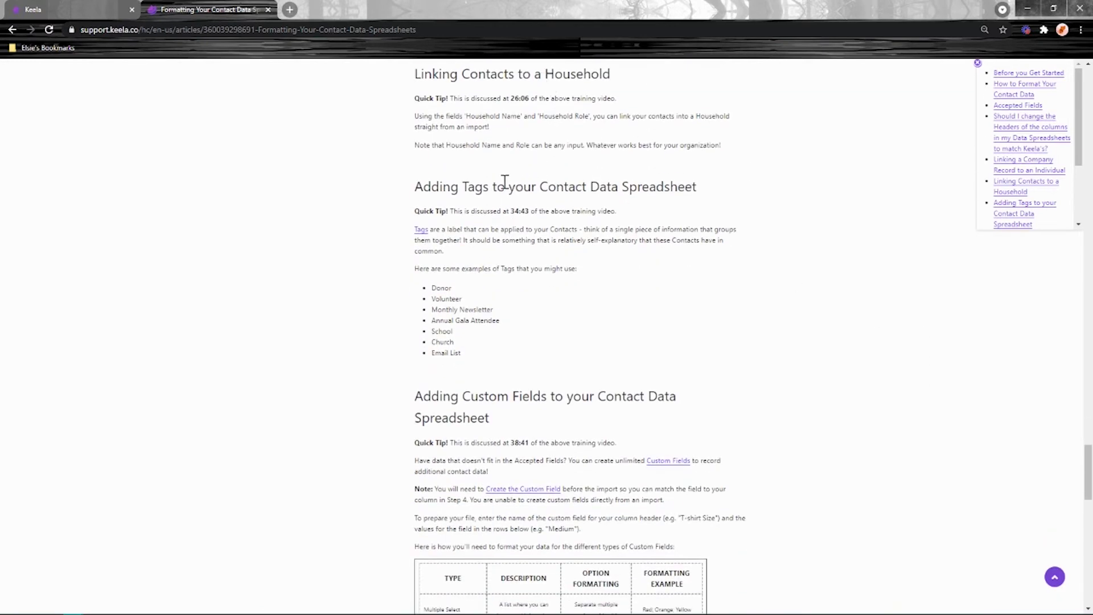
left_click_drag(493, 186, 457, 186)
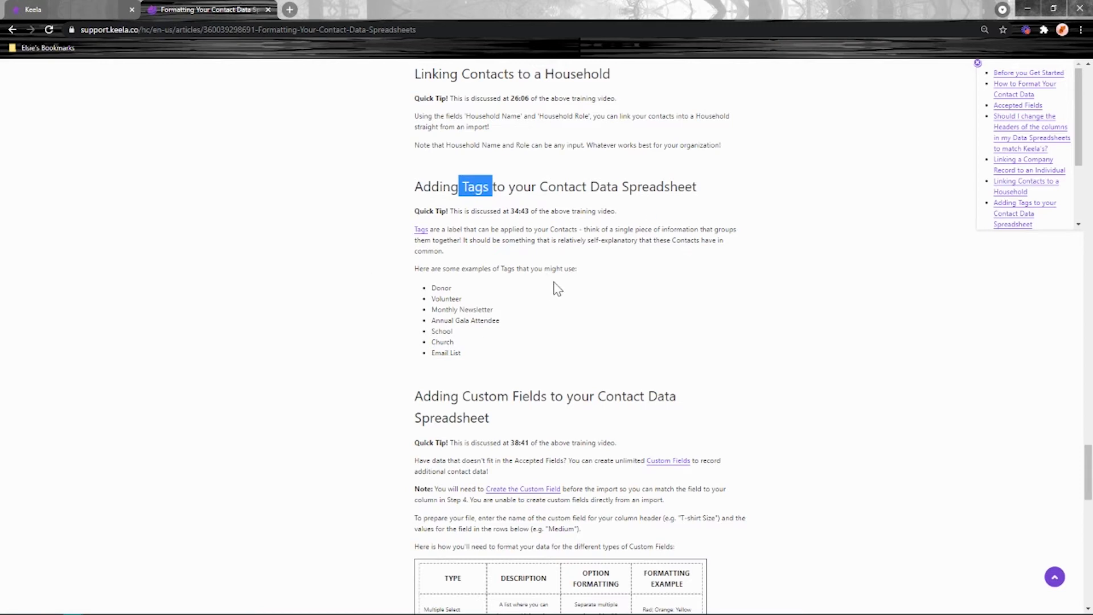
left_click(572, 296)
left_click_drag(530, 211, 510, 211)
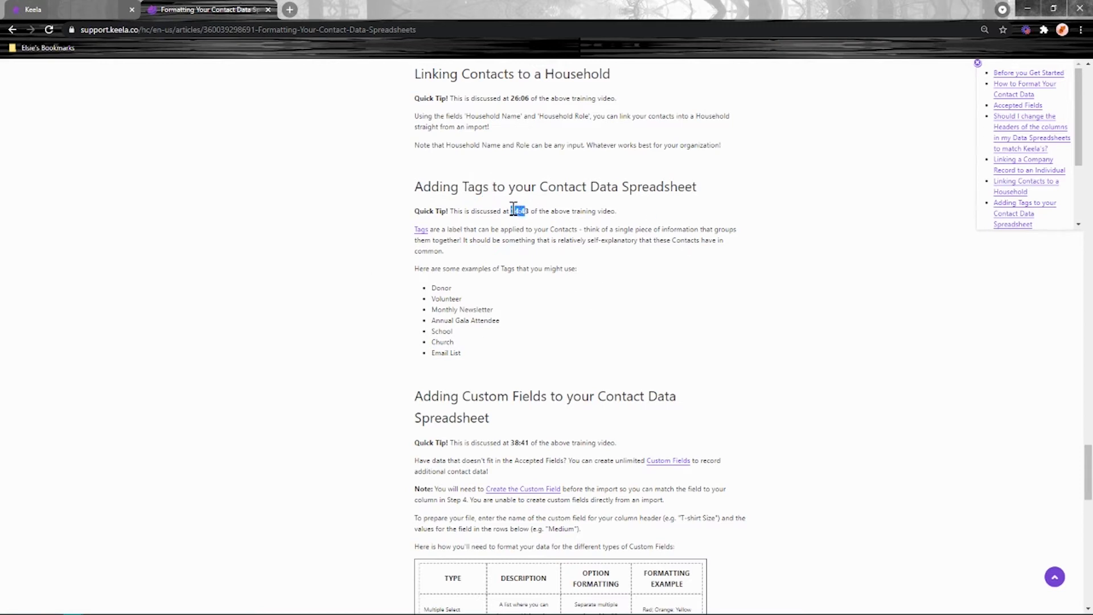
left_click(528, 210)
Step: Jump from the article's contents list to the section on adding custom fields, and highlight part of its heading
scroll(735, 277, "down", 2)
scroll(732, 273, "up", 15)
scroll(746, 340, "up", 12)
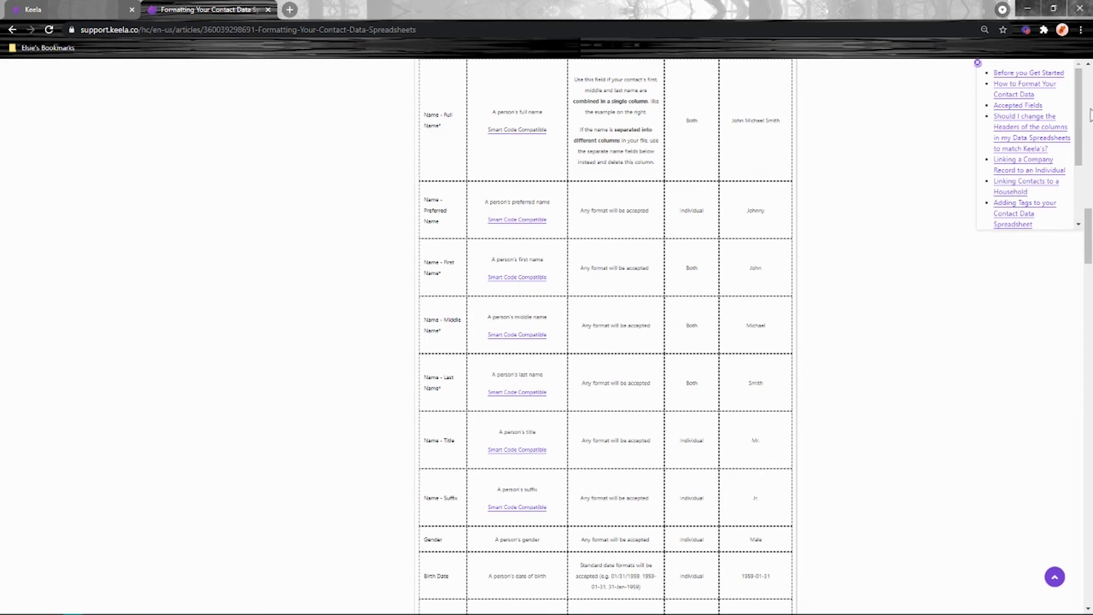
left_click_drag(1077, 130, 1076, 184)
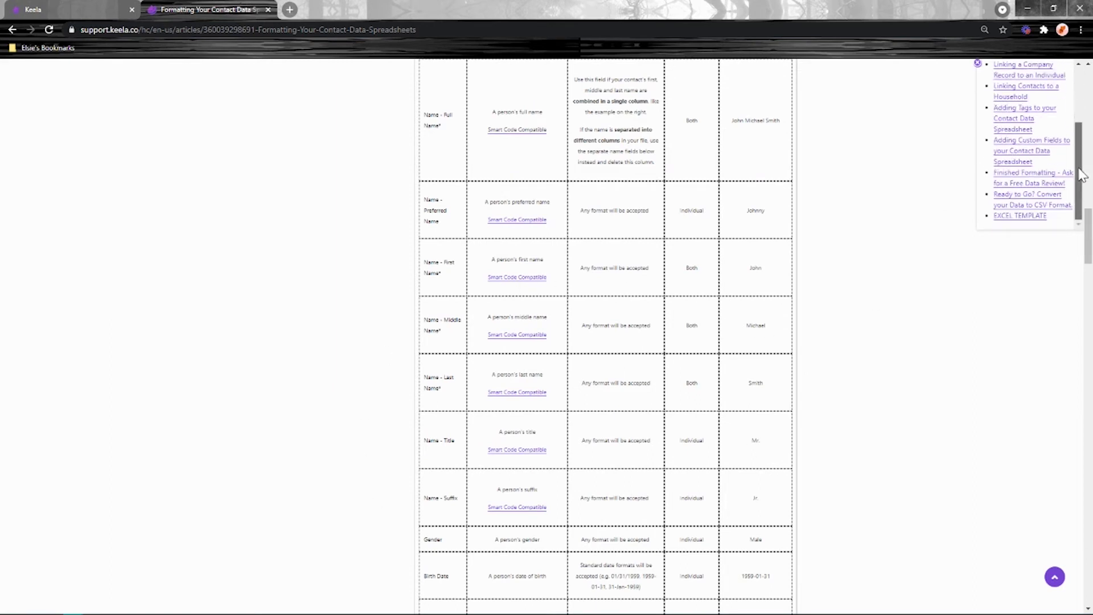
left_click(1032, 147)
left_click_drag(547, 67, 461, 73)
left_click(754, 111)
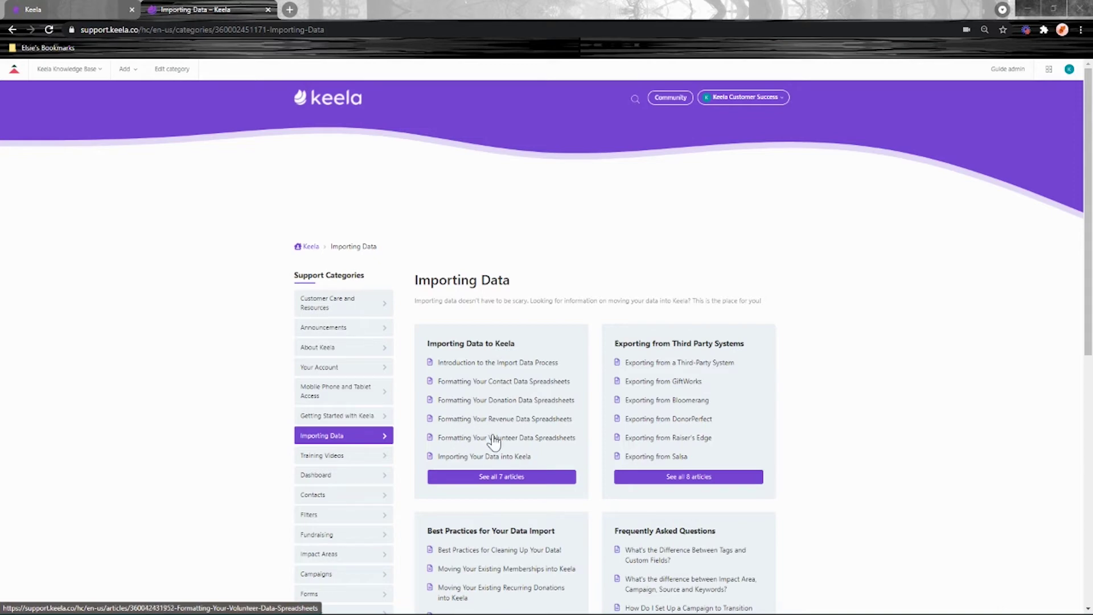
Step: Open the Formatting Your Donation Data Spreadsheets article and look through its templates, training video and preparation steps
left_click(505, 401)
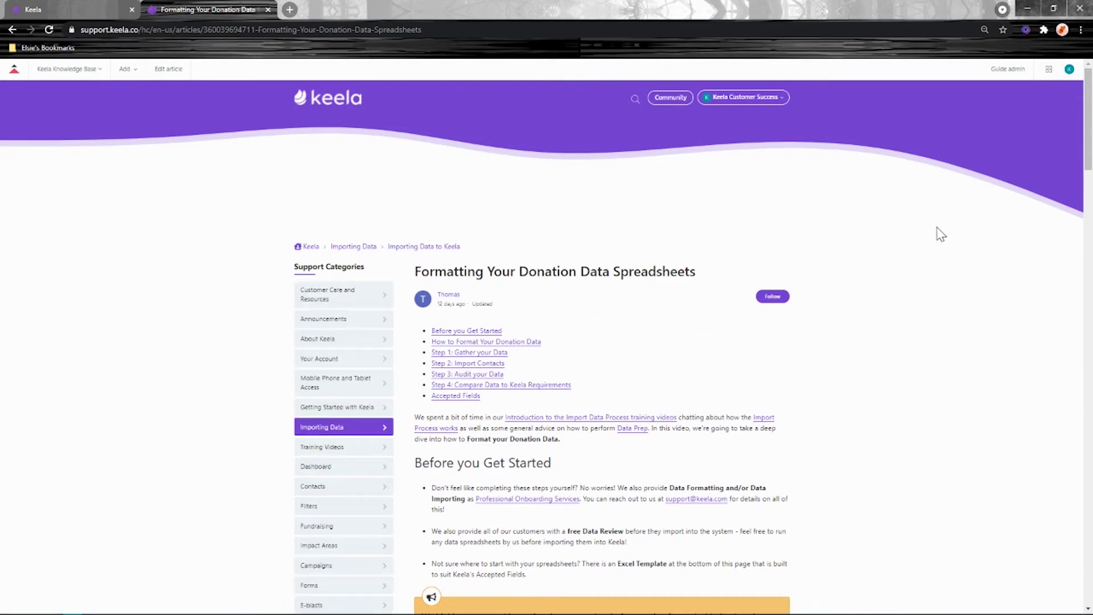
left_click_drag(1087, 165, 1085, 563)
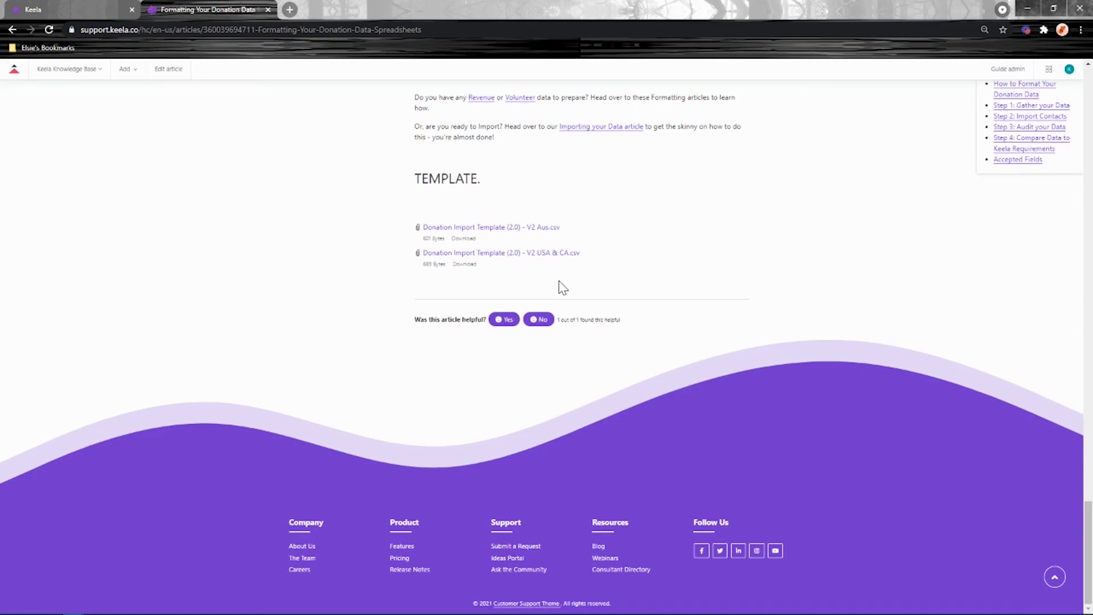
scroll(592, 324, "up", 20)
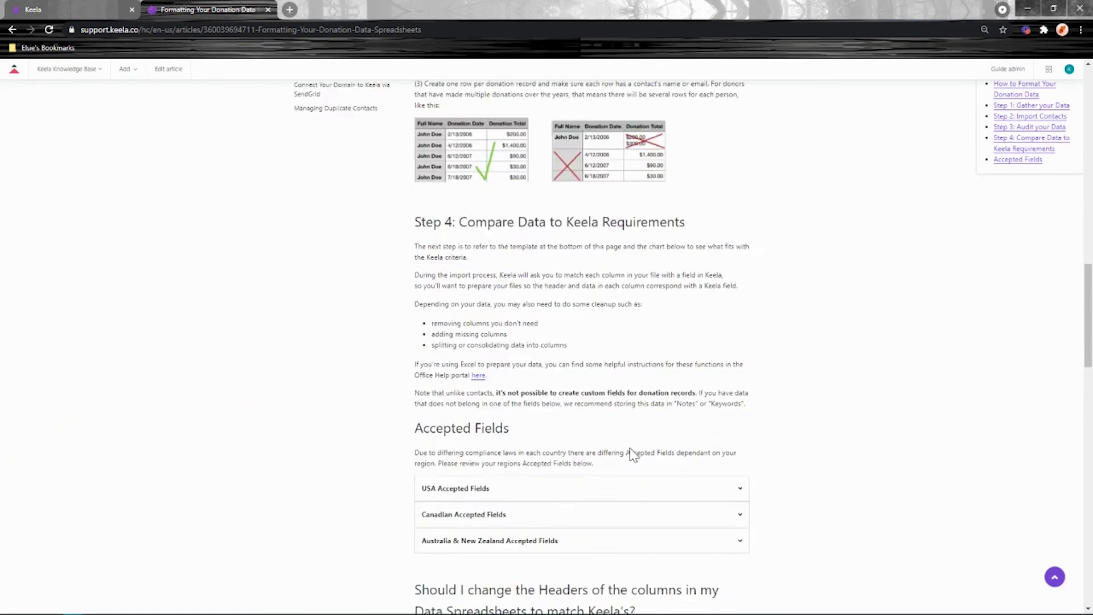
scroll(627, 458, "up", 8)
scroll(627, 453, "down", 14)
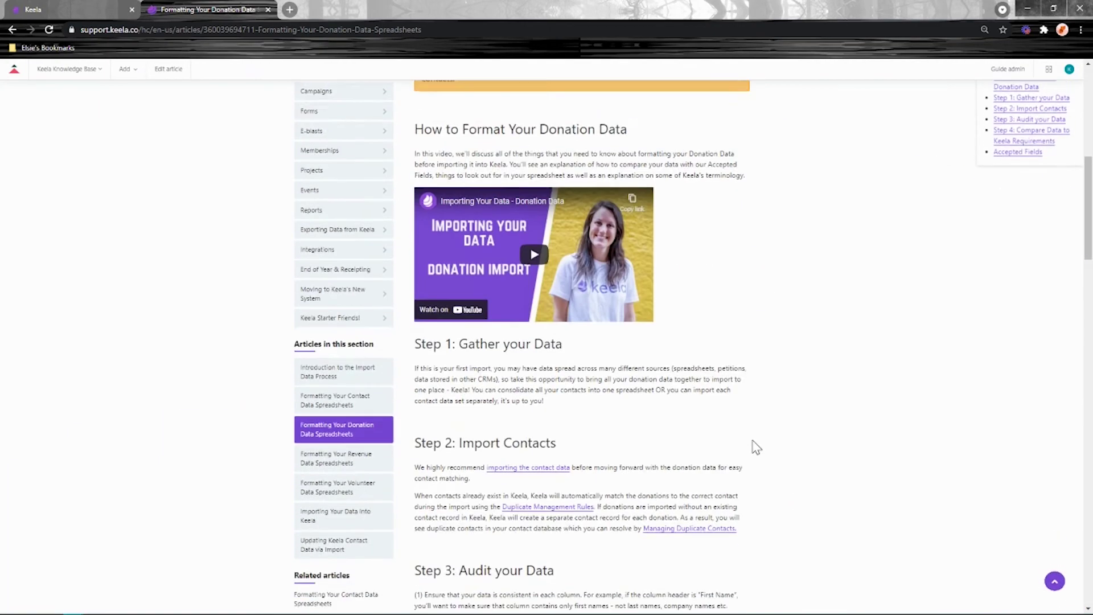
scroll(755, 447, "down", 10)
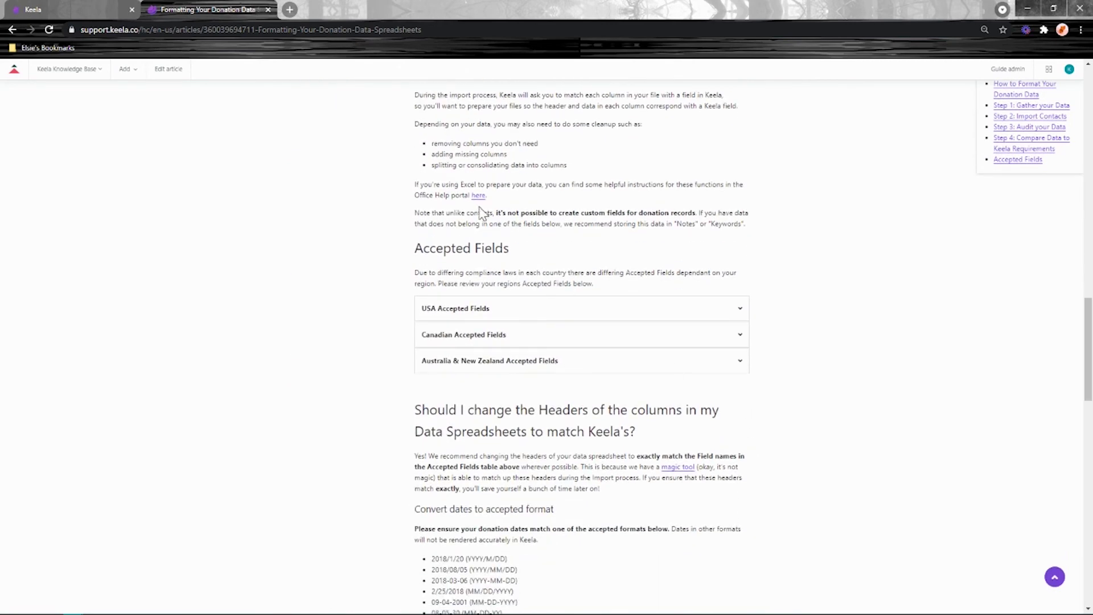
Step: Examine the donation article's Accepted Fields section, highlighting its heading and checking the USA and Canadian entries
left_click_drag(484, 246, 428, 259)
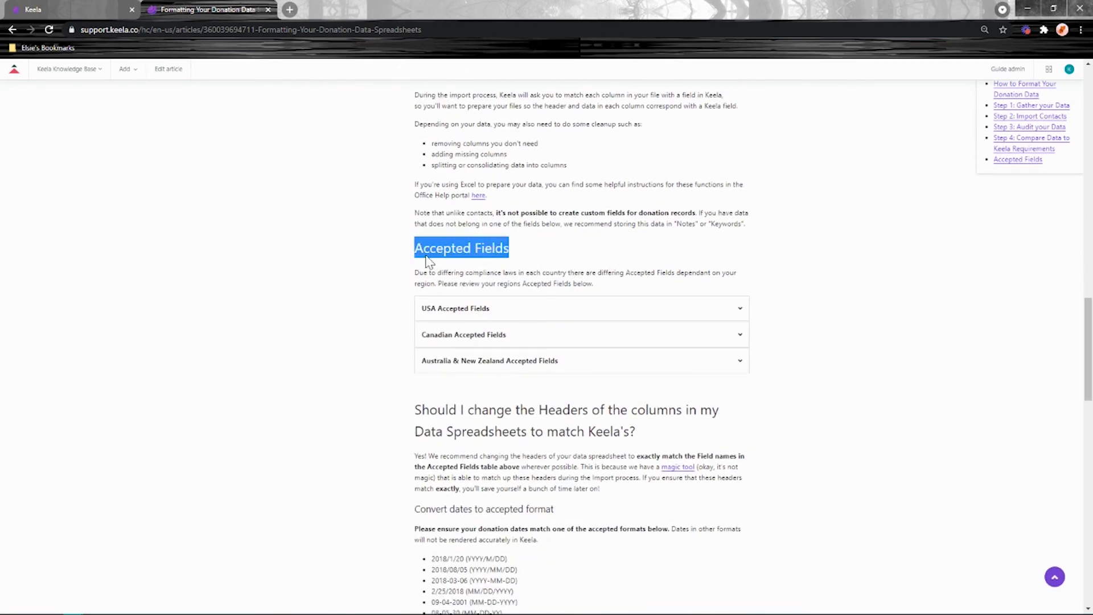
left_click(495, 317)
left_click(727, 310)
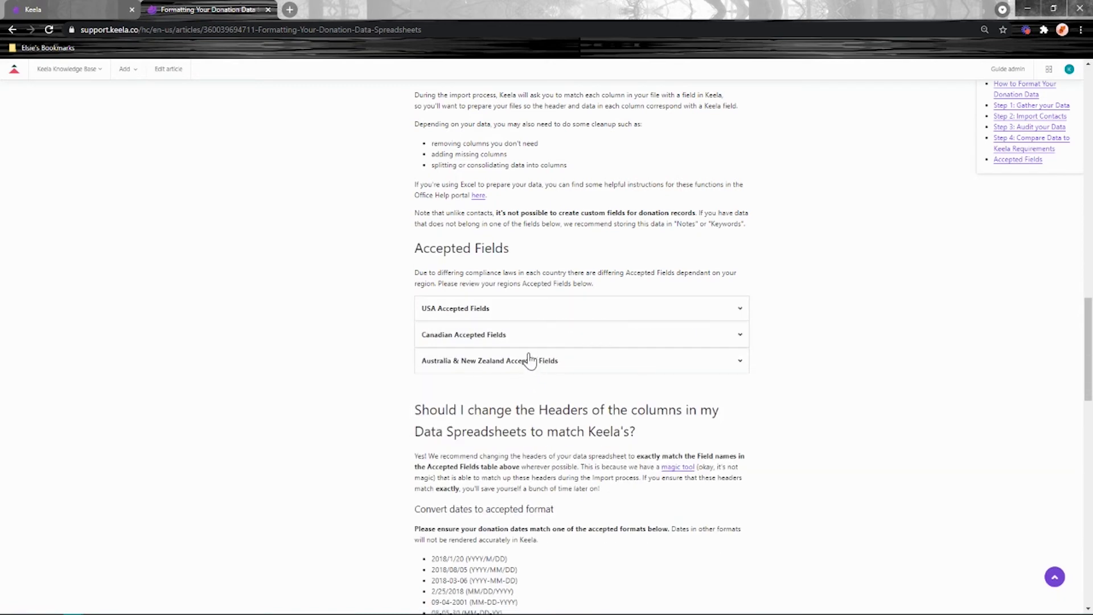
left_click(506, 338)
left_click(505, 336)
Step: Return to the Importing Data category and open the Importing Your Data into Keela article
scroll(522, 401, "up", 15)
scroll(522, 401, "up", 5)
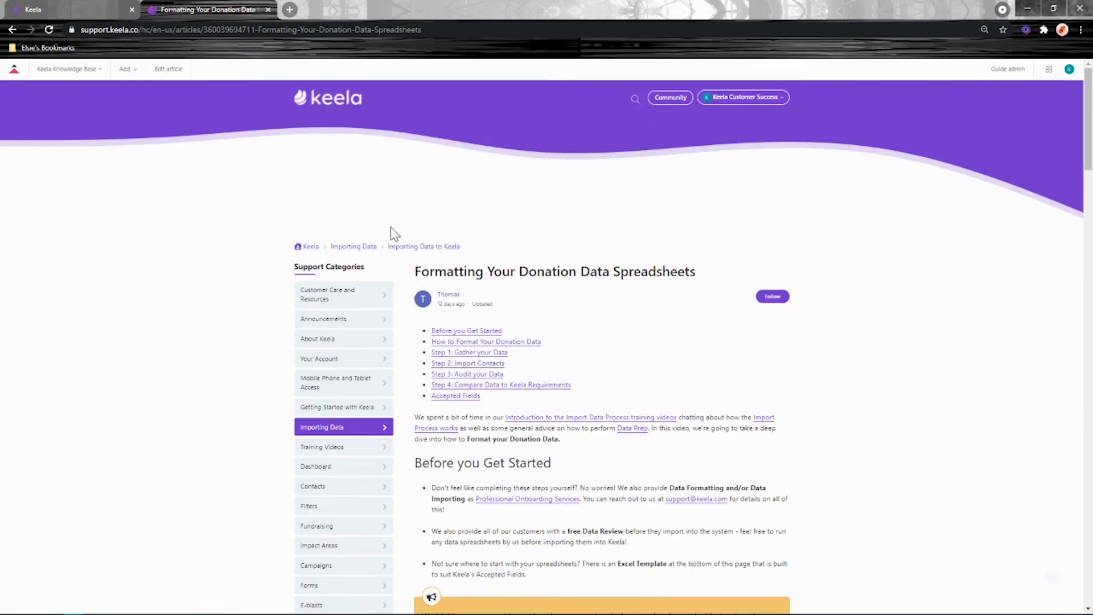
left_click(357, 245)
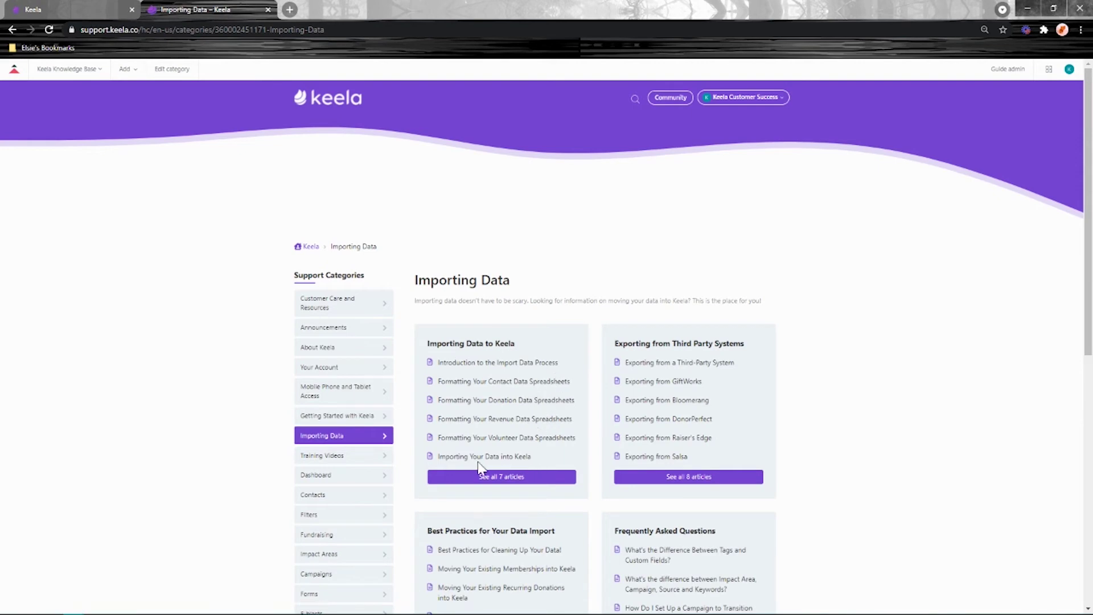
left_click(452, 458)
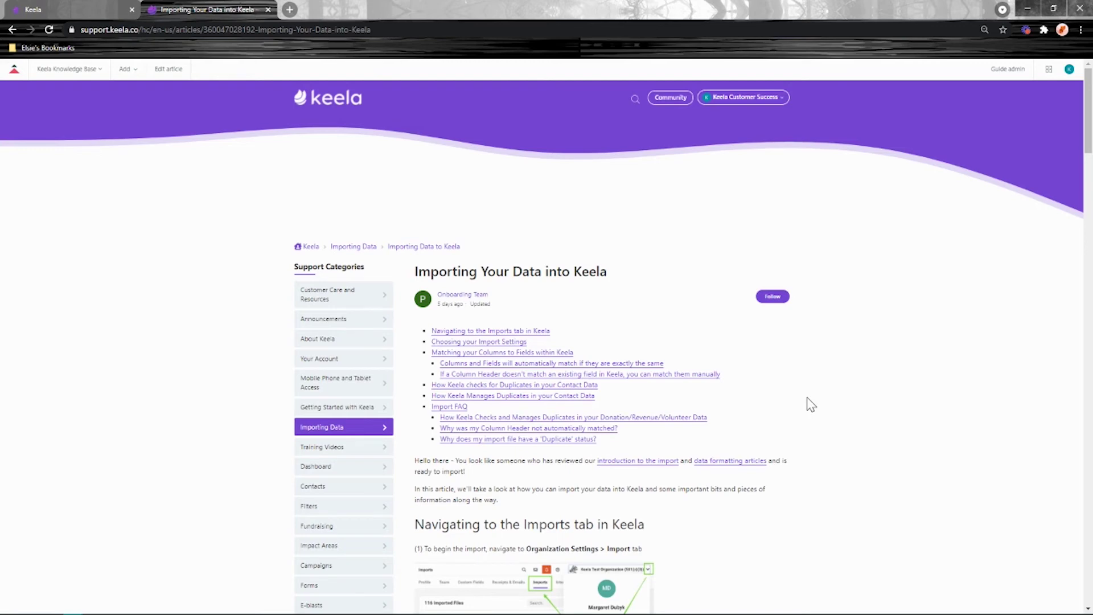
Step: Examine the article's guidance on navigating to the Imports tab, choosing import settings and matching columns to fields
scroll(811, 417, "down", 3)
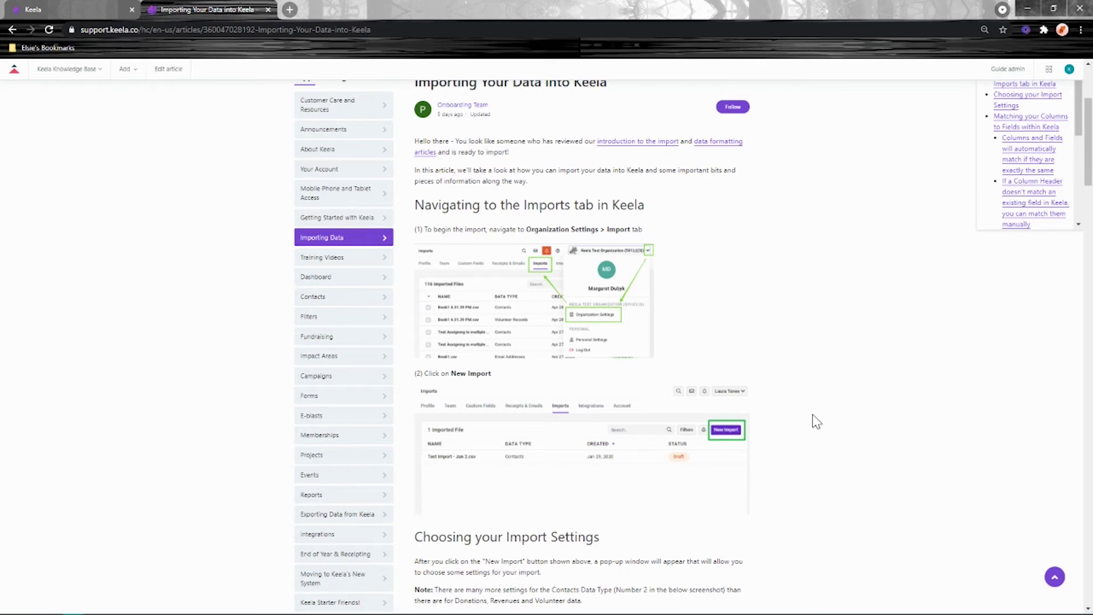
scroll(812, 415, "down", 10)
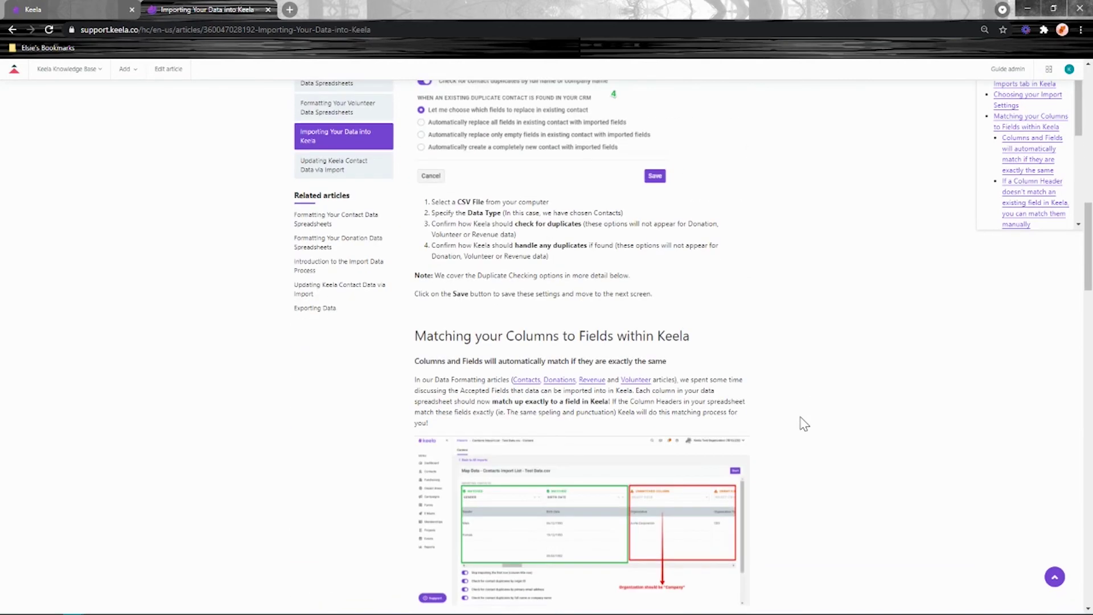
scroll(798, 443, "up", 12)
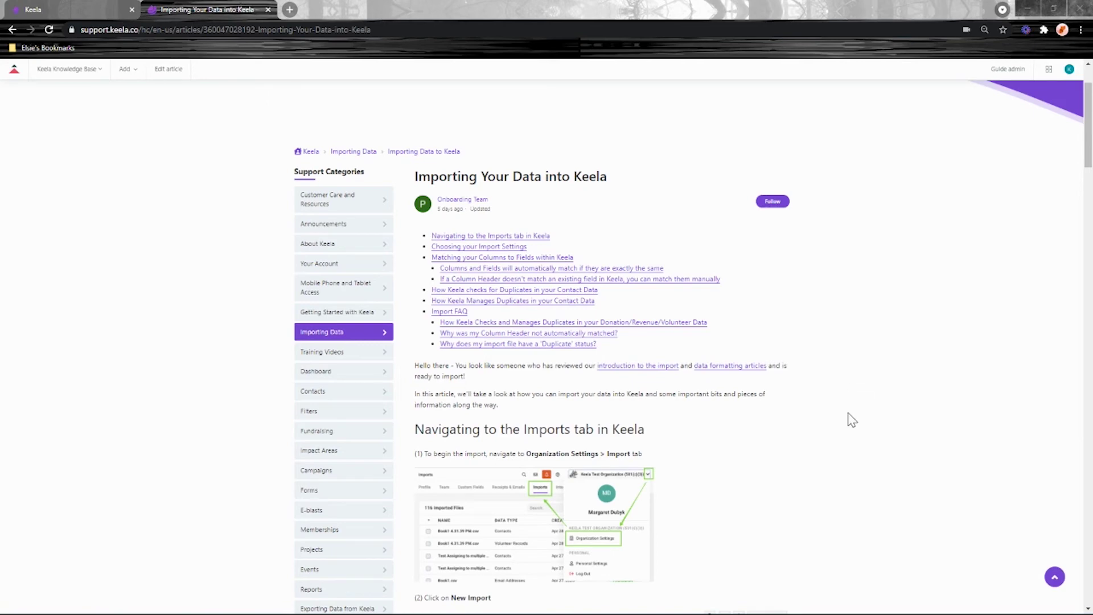
scroll(851, 419, "down", 8)
scroll(580, 279, "up", 3)
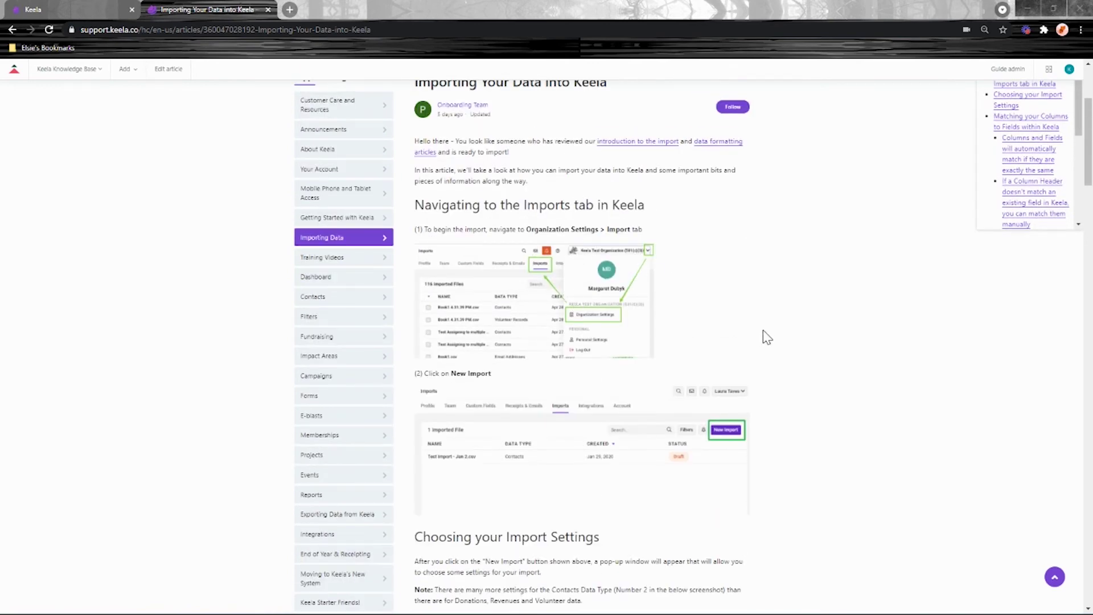
scroll(763, 337, "down", 6)
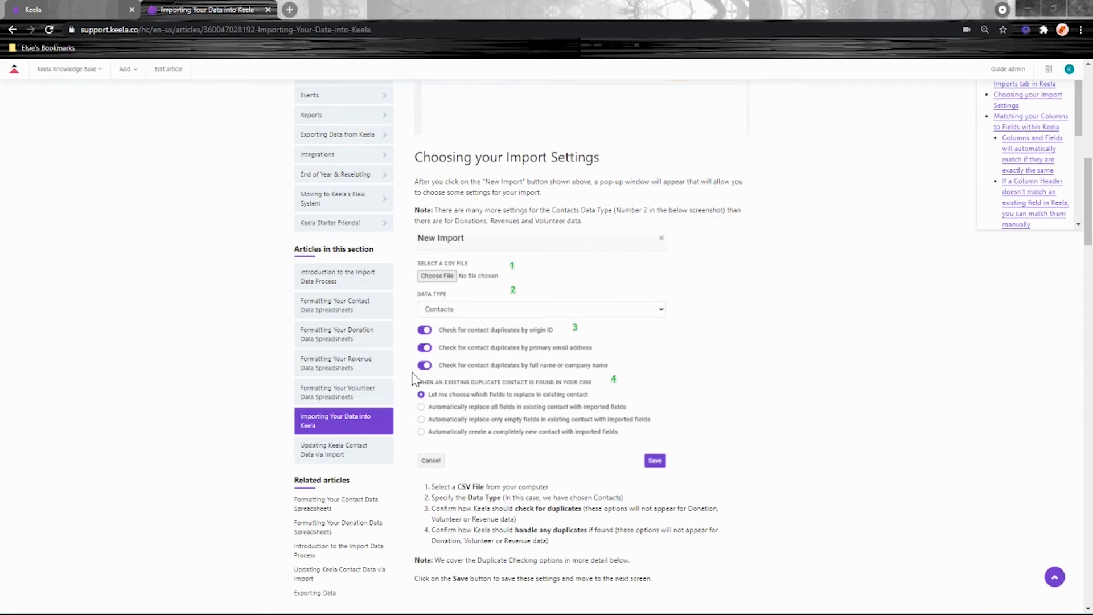
Step: Examine the article's sections on checking and managing duplicates and its Import FAQ, and close the article to return to the Keela dashboard
scroll(913, 391, "down", 8)
scroll(496, 234, "up", 2)
scroll(567, 244, "down", 1)
scroll(567, 245, "down", 20)
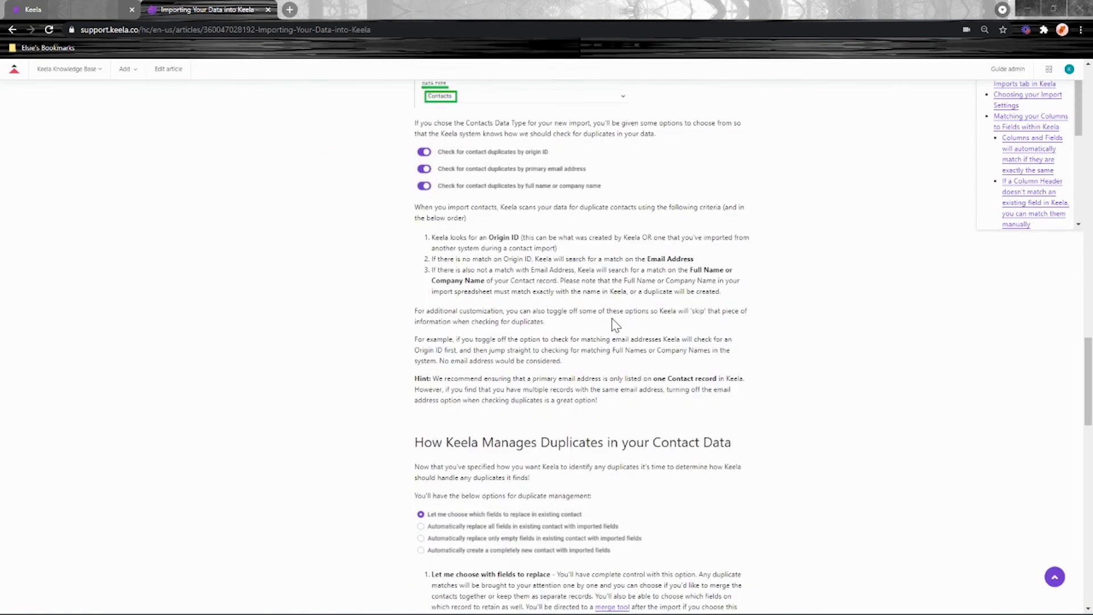
scroll(613, 326, "up", 7)
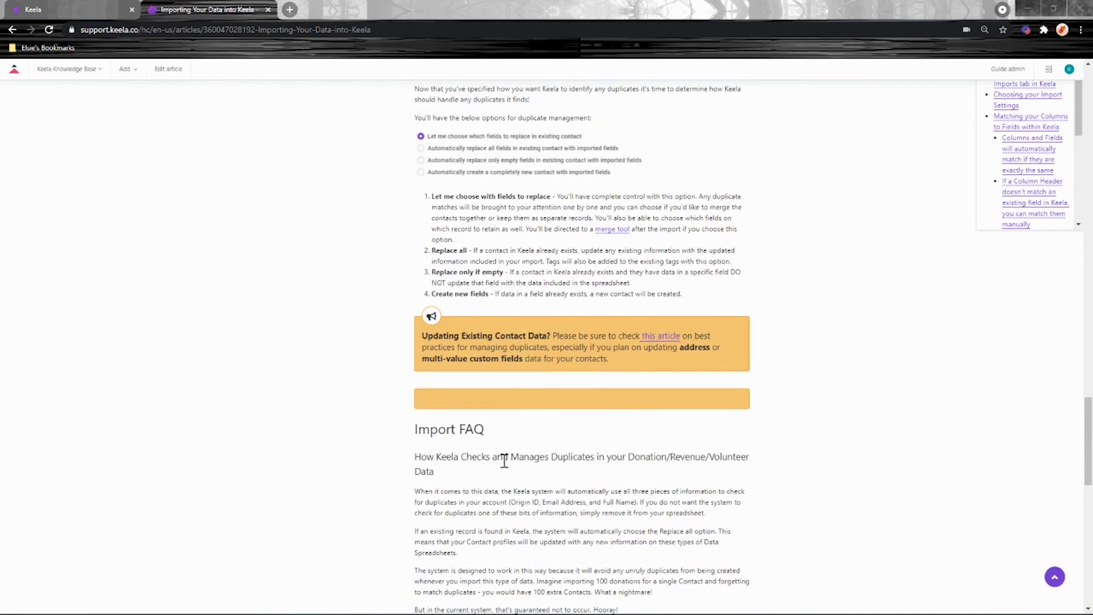
scroll(510, 464, "up", 18)
scroll(510, 464, "up", 15)
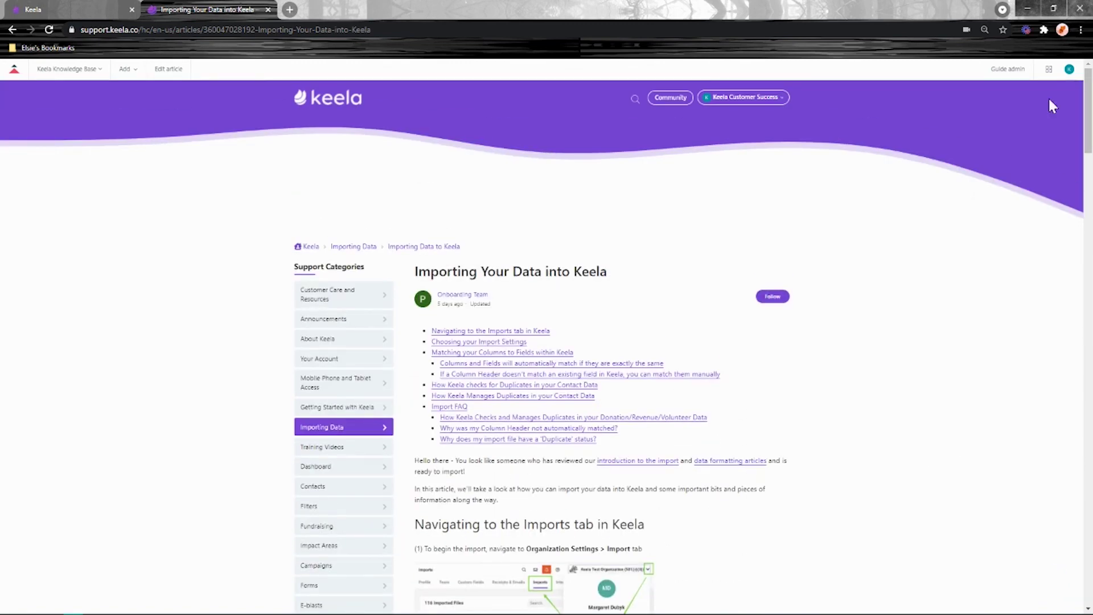
key("ctrl+w")
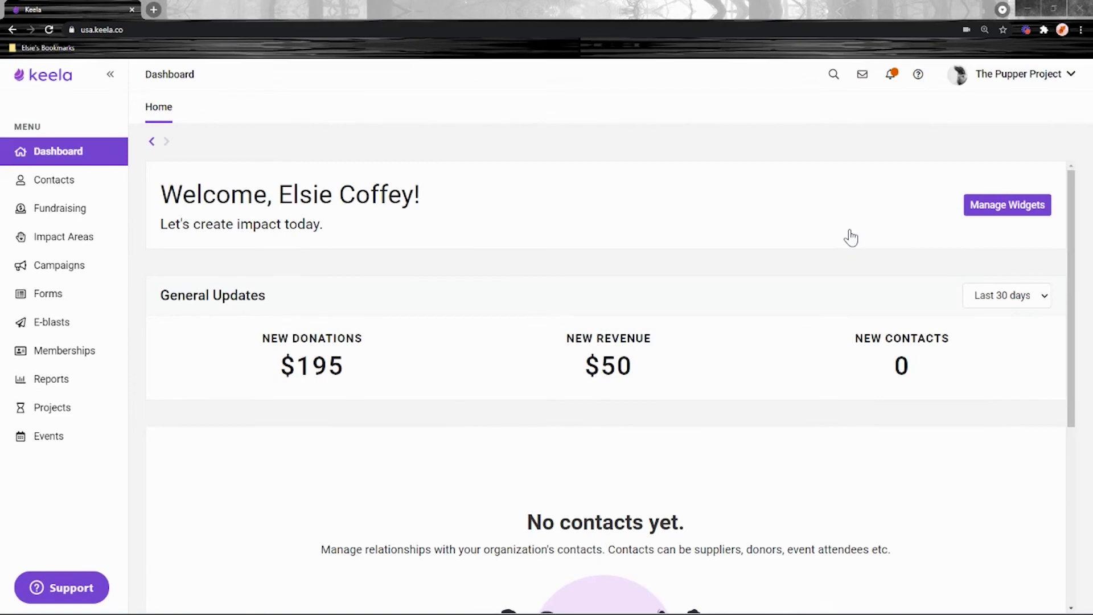